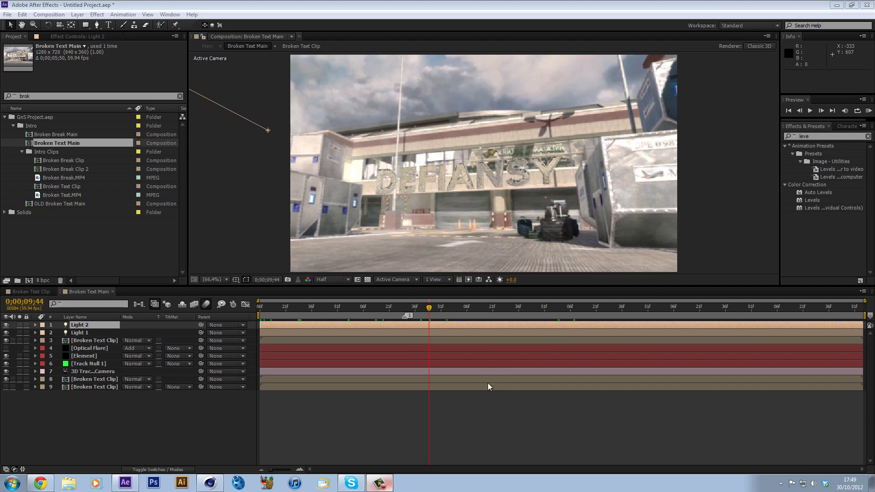
Step: Scrub through the Broken Text Main composition to review the shattering text over the tracked footage
{"action": "key", "text": "Page_Down"}
{"action": "left_click", "coordinate": [306, 316]}
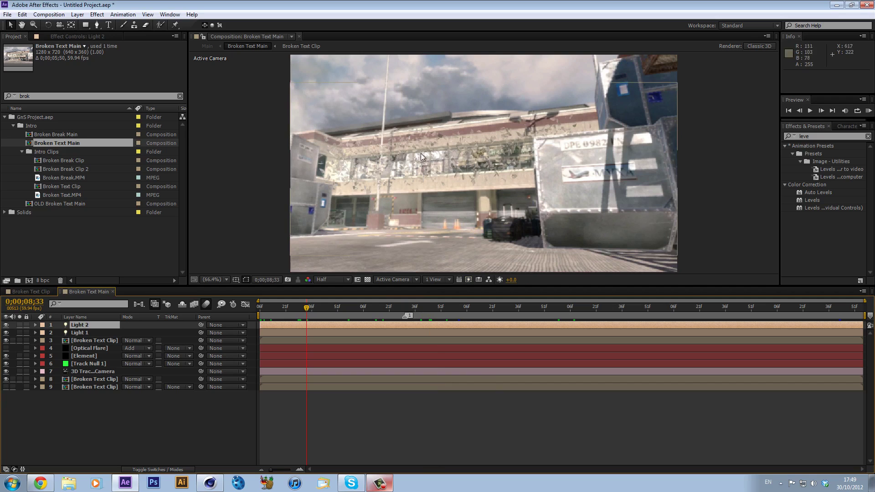
{"action": "left_click", "coordinate": [259, 313]}
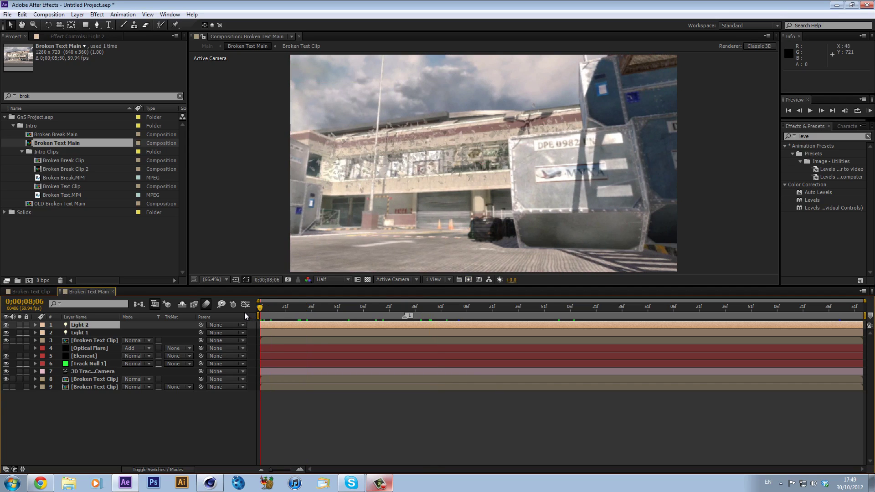
{"action": "left_click_drag", "start_coordinate": [260, 313], "coordinate": [392, 306]}
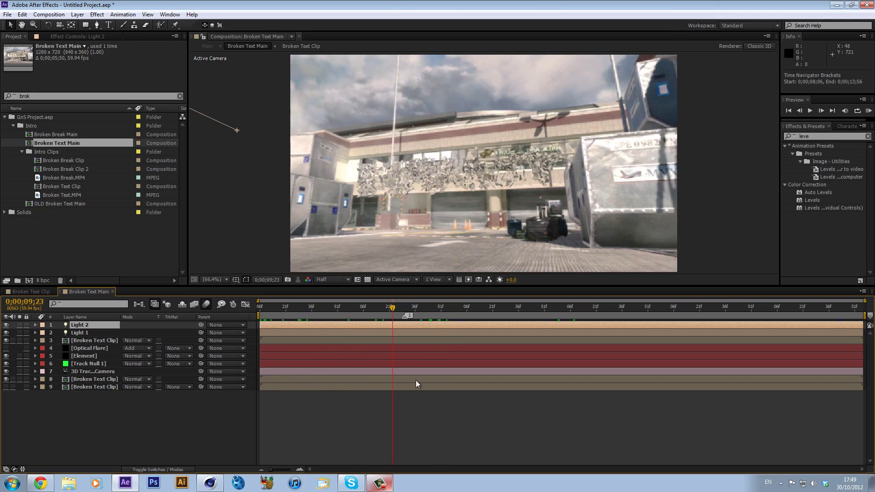
{"action": "left_click", "coordinate": [455, 305]}
{"action": "left_click", "coordinate": [583, 313]}
{"action": "left_click", "coordinate": [702, 314]}
{"action": "left_click", "coordinate": [835, 313]}
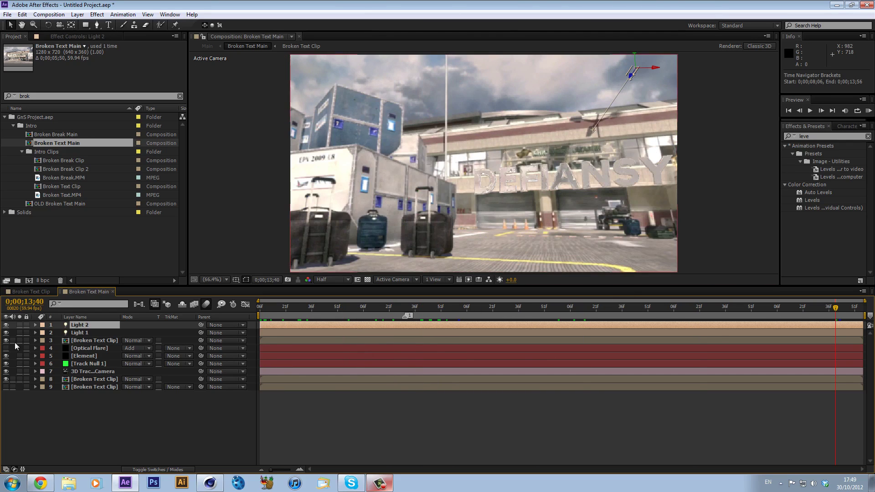
Step: Open the Broken Text Clip composition and scrub through its plain footage
{"action": "left_click", "coordinate": [46, 291]}
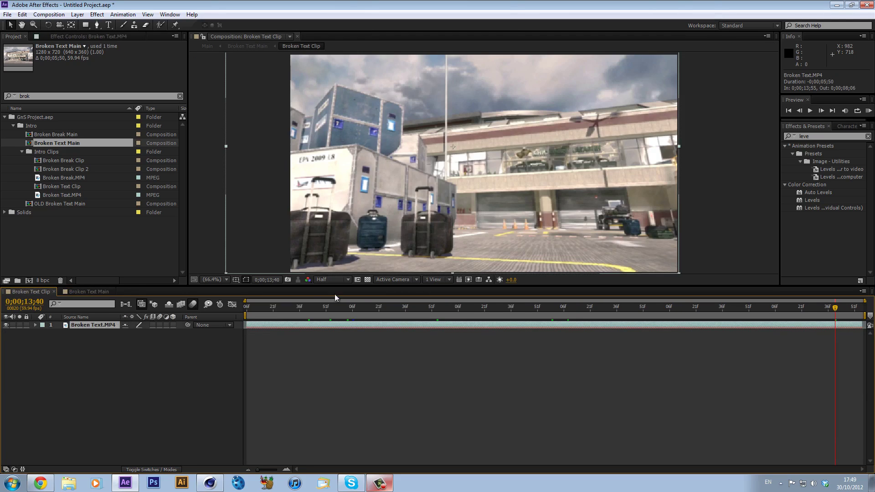
{"action": "left_click", "coordinate": [302, 313]}
{"action": "left_click", "coordinate": [639, 313]}
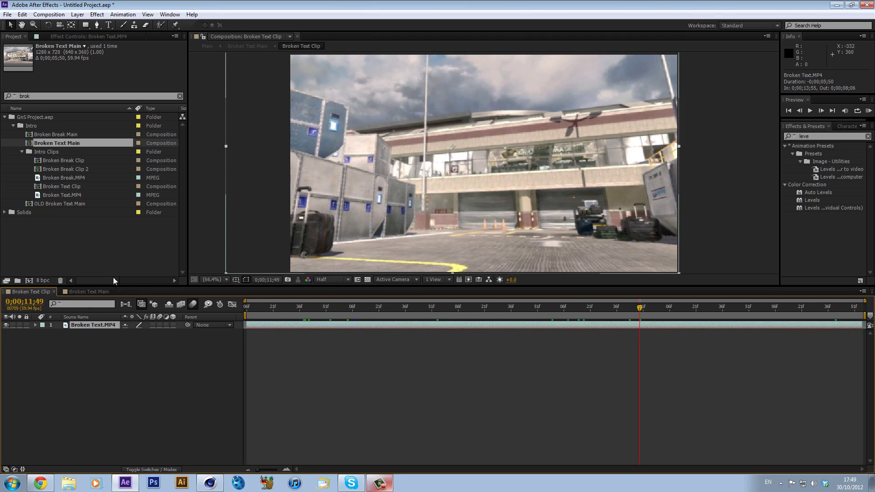
Step: Create a new composition from the Broken Text Clip composition and check its footage from start to end
{"action": "left_click", "coordinate": [67, 162]}
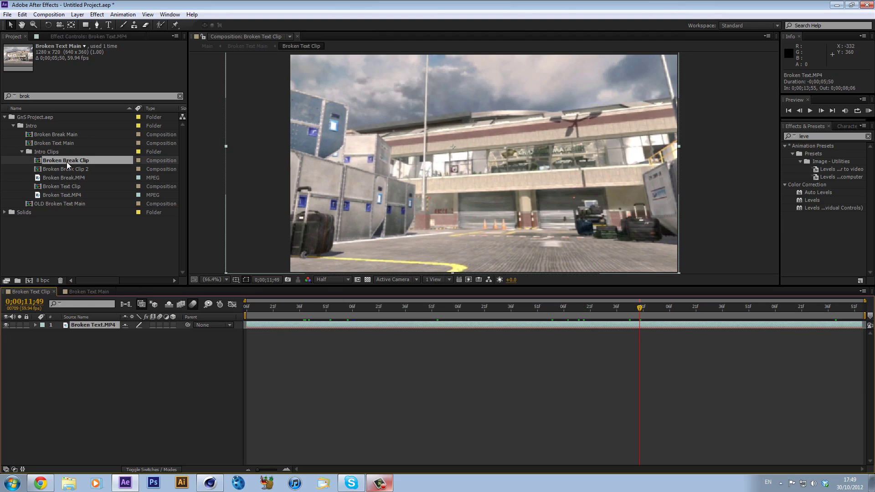
{"action": "left_click", "coordinate": [74, 186]}
{"action": "left_click_drag", "start_coordinate": [27, 281], "coordinate": [28, 281]}
{"action": "left_click_drag", "start_coordinate": [282, 314], "coordinate": [715, 313]}
{"action": "left_click_drag", "start_coordinate": [356, 311], "coordinate": [145, 303]}
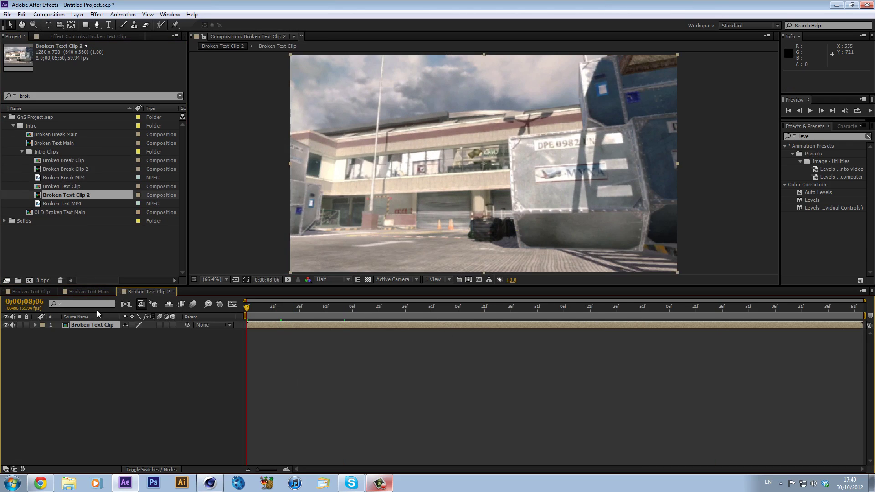
Step: Duplicate the Broken Text Clip layer and mute the lower copy's audio
{"action": "key", "text": "ctrl+d"}
{"action": "left_click", "coordinate": [13, 333]}
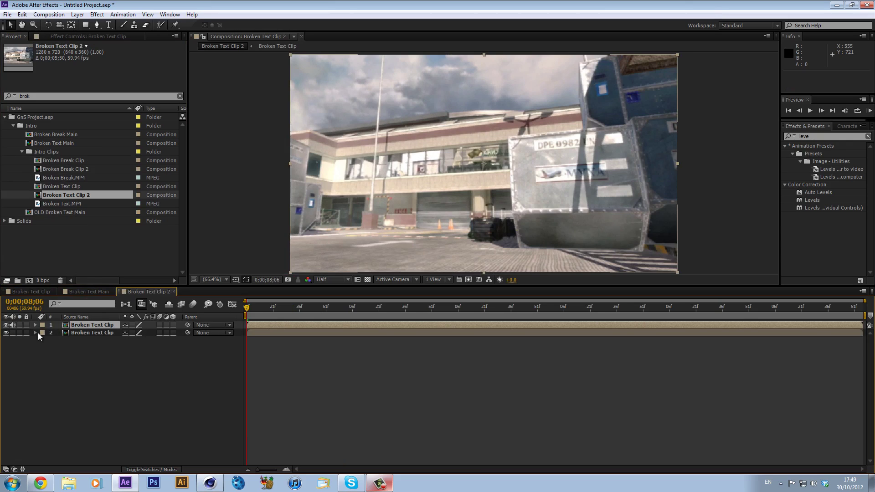
Step: Apply Fast Blur to the lower Broken Text Clip layer with Blurriness 10 and Repeat Edge Pixels enabled
{"action": "left_click", "coordinate": [82, 333]}
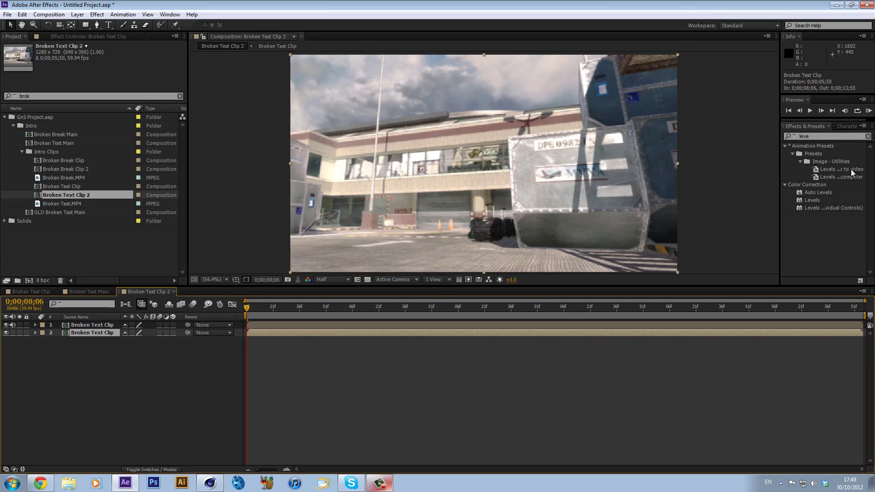
{"action": "key", "text": "ctrl+f"}
{"action": "type", "text": "fast"}
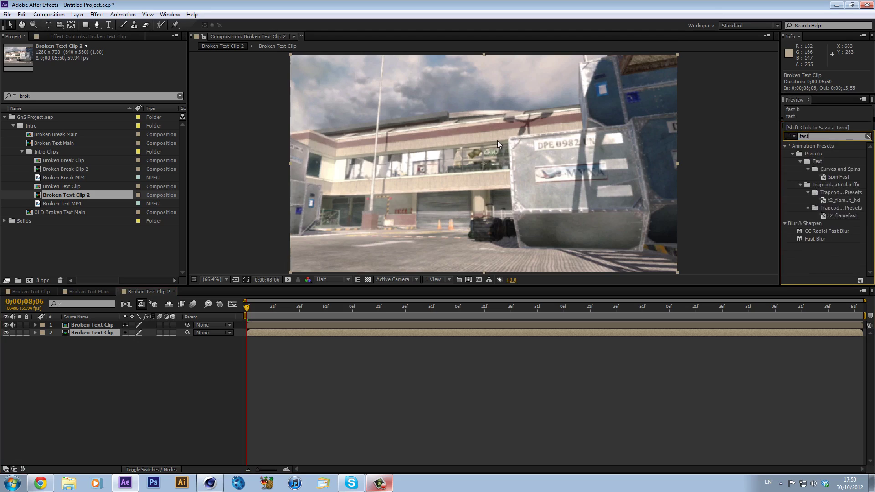
{"action": "left_click_drag", "start_coordinate": [810, 164], "coordinate": [630, 333]}
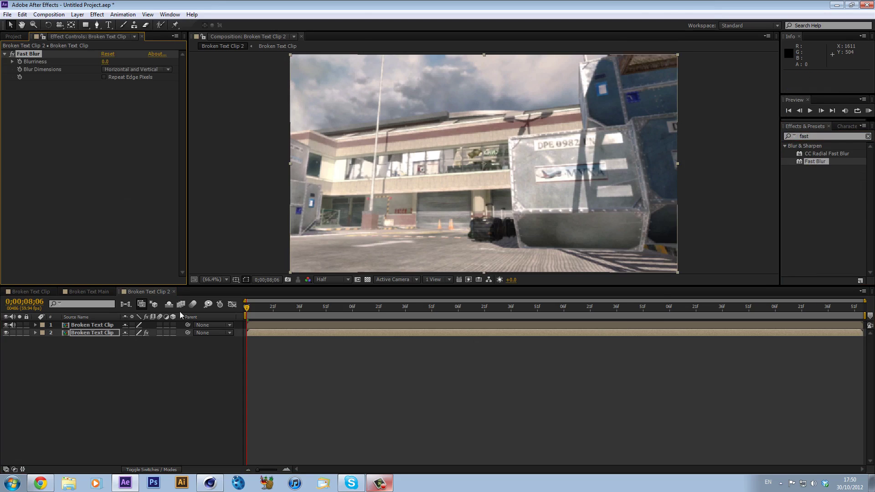
{"action": "left_click", "coordinate": [106, 62]}
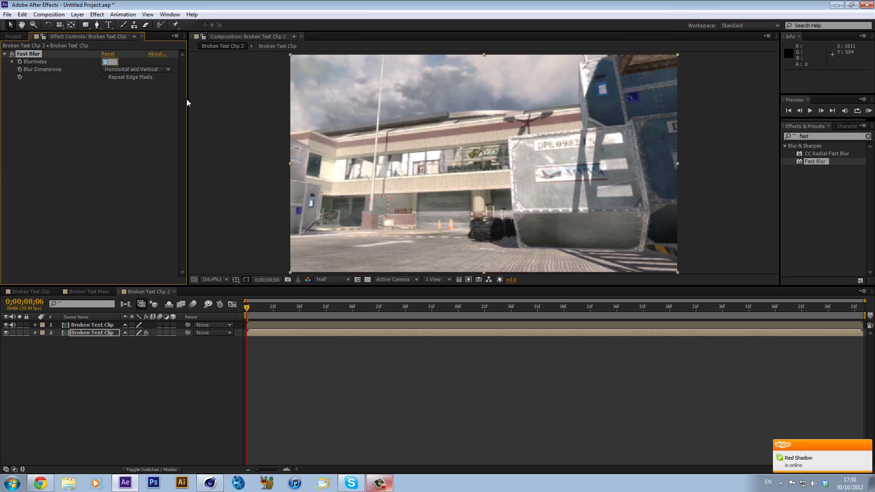
{"action": "type", "text": "10"}
{"action": "key", "text": "Return"}
{"action": "left_click", "coordinate": [129, 78]}
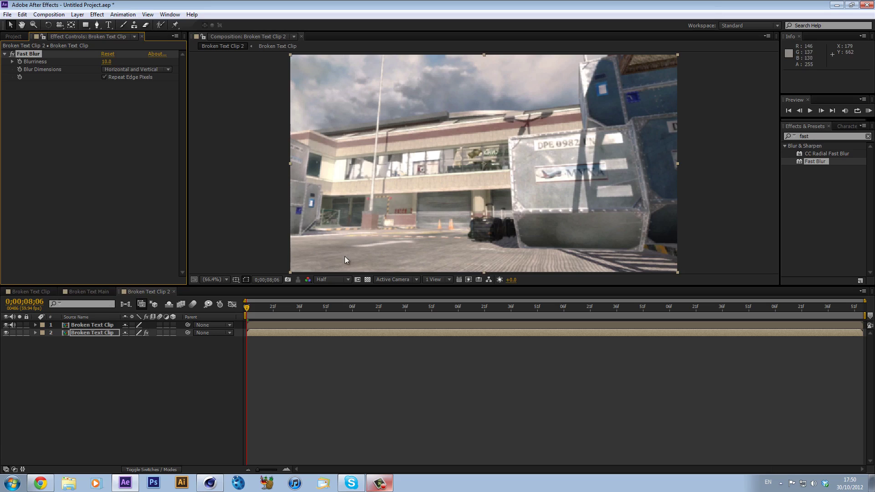
Step: Copy the 3D Tracker Camera and Track Null 1 layers from Broken Text Main into Broken Text Clip 2, above both clip layers
{"action": "left_click", "coordinate": [75, 294]}
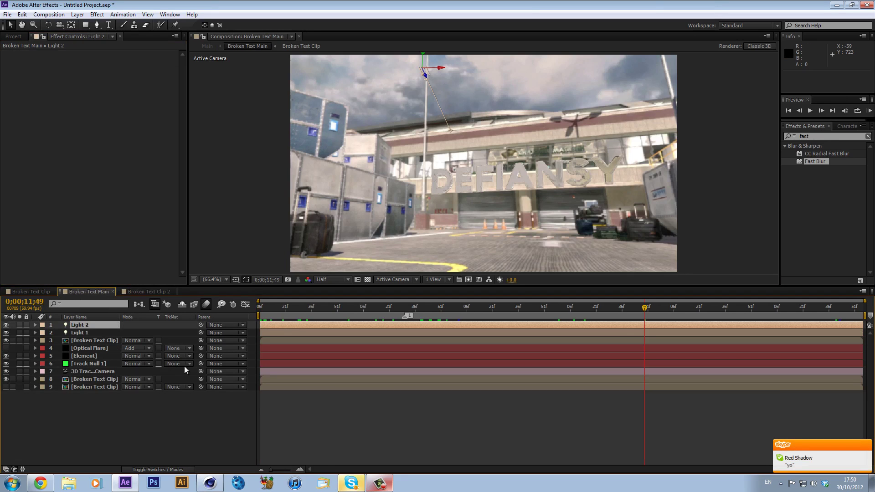
{"action": "left_click", "coordinate": [103, 340]}
{"action": "left_click", "coordinate": [103, 372]}
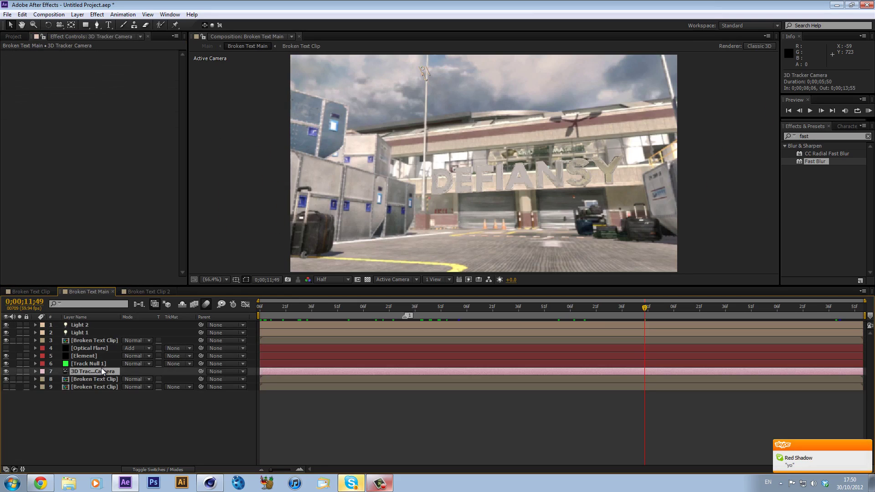
{"action": "left_click", "coordinate": [103, 364], "text": "ctrl"}
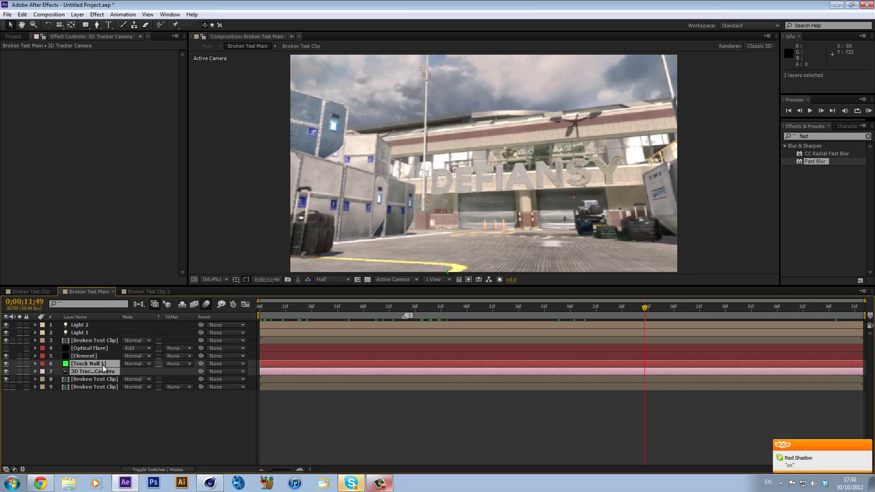
{"action": "key", "text": "ctrl+c"}
{"action": "left_click", "coordinate": [147, 292]}
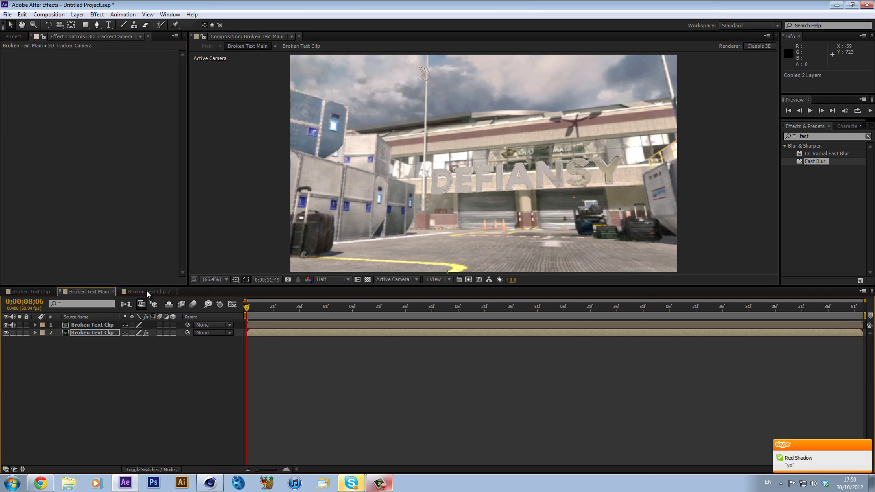
{"action": "key", "text": "ctrl+v"}
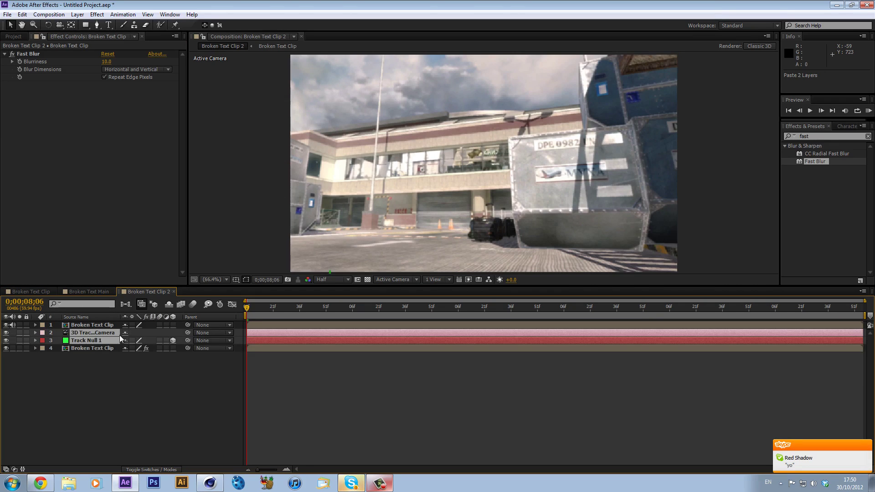
{"action": "left_click_drag", "start_coordinate": [98, 334], "coordinate": [97, 322]}
{"action": "left_click", "coordinate": [140, 363]}
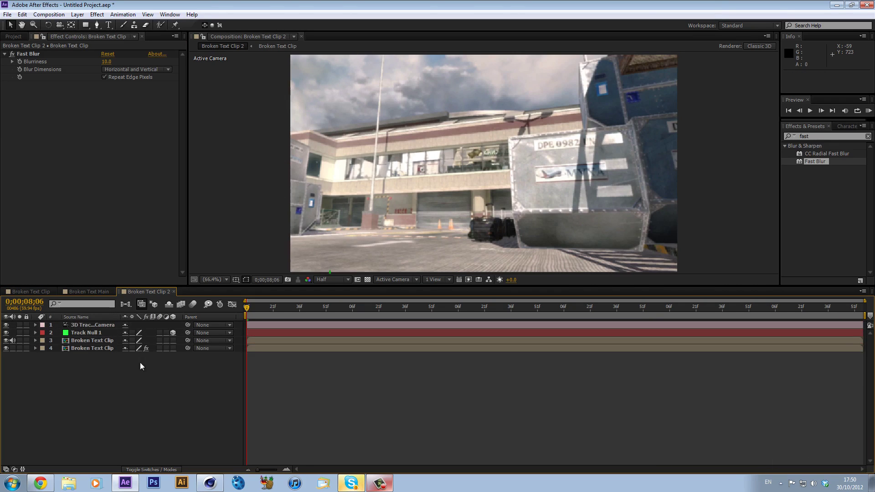
Step: Add a gray 1280 x 720 px solid and a null object to the composition
{"action": "left_click", "coordinate": [78, 15]}
{"action": "mouse_move", "coordinate": [228, 26]}
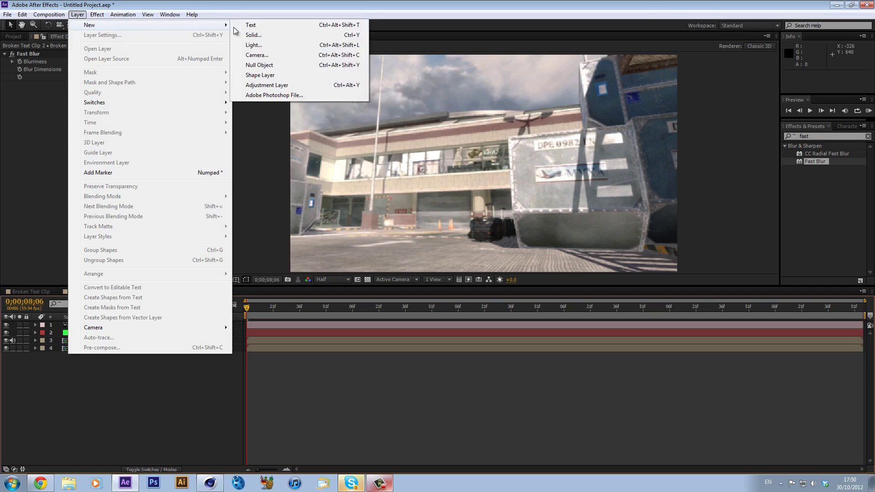
{"action": "left_click", "coordinate": [260, 35]}
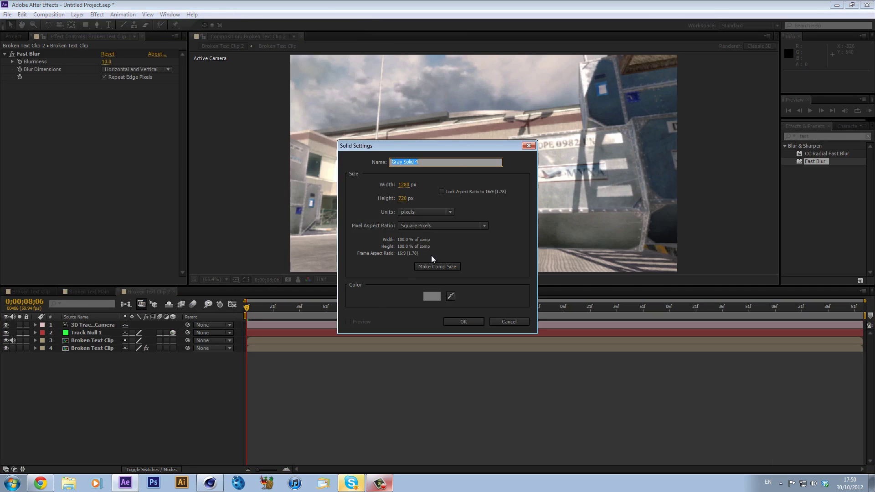
{"action": "key", "text": "Return"}
{"action": "left_click", "coordinate": [77, 15]}
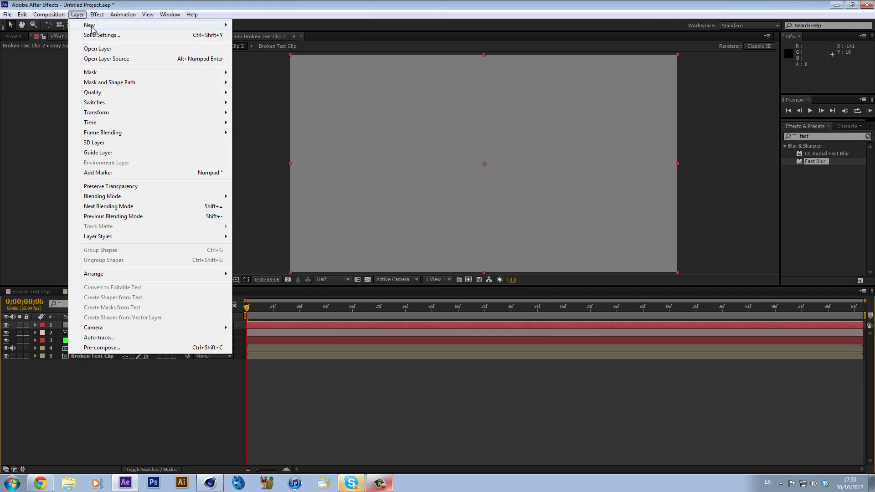
{"action": "mouse_move", "coordinate": [136, 25]}
{"action": "left_click", "coordinate": [265, 66]}
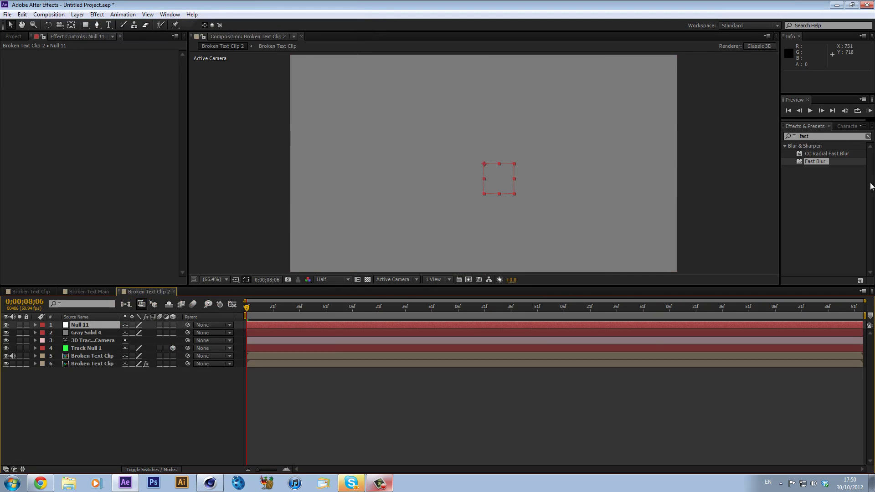
Step: Apply the Generate Grid effect to the gray solid and make both the solid and the new null 3D layers
{"action": "left_click", "coordinate": [837, 137]}
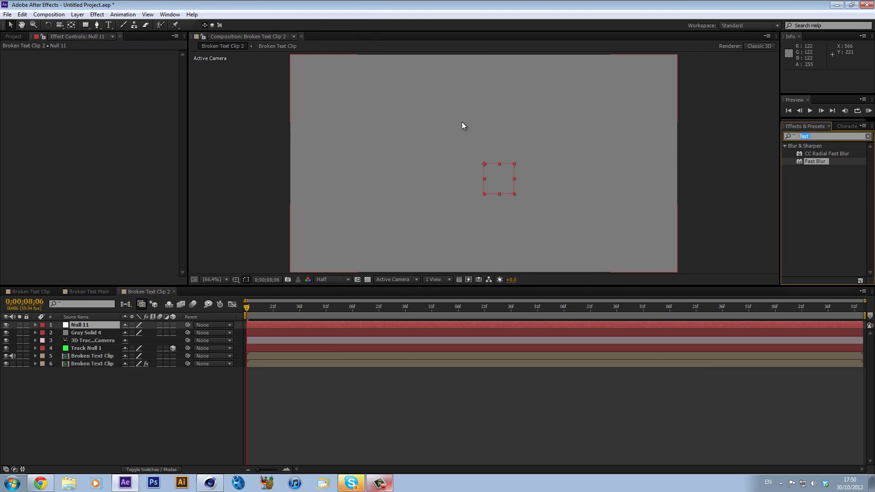
{"action": "type", "text": "grid"}
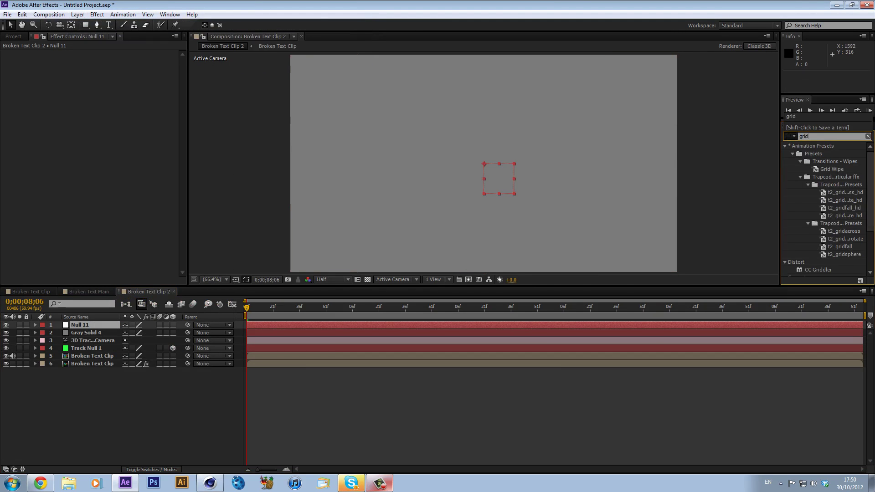
{"action": "scroll", "coordinate": [797, 226], "scroll_direction": "down", "scroll_amount": 3}
{"action": "left_click_drag", "start_coordinate": [810, 227], "coordinate": [117, 333]}
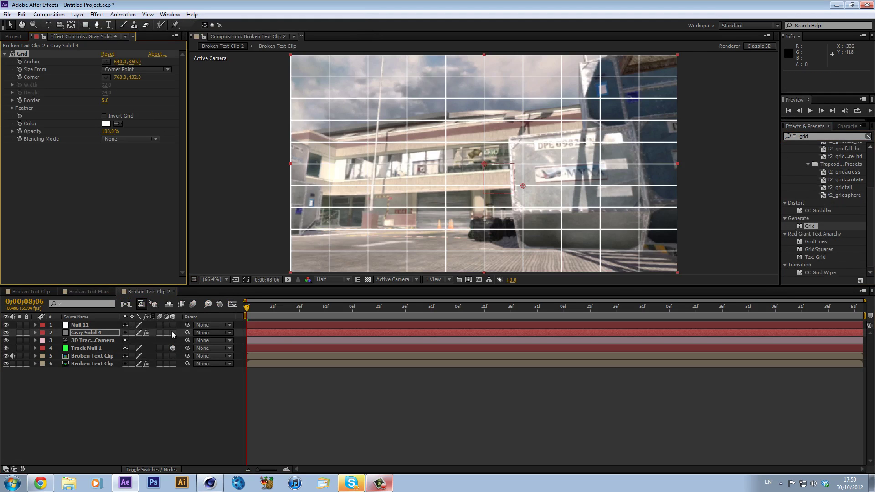
{"action": "left_click", "coordinate": [173, 332]}
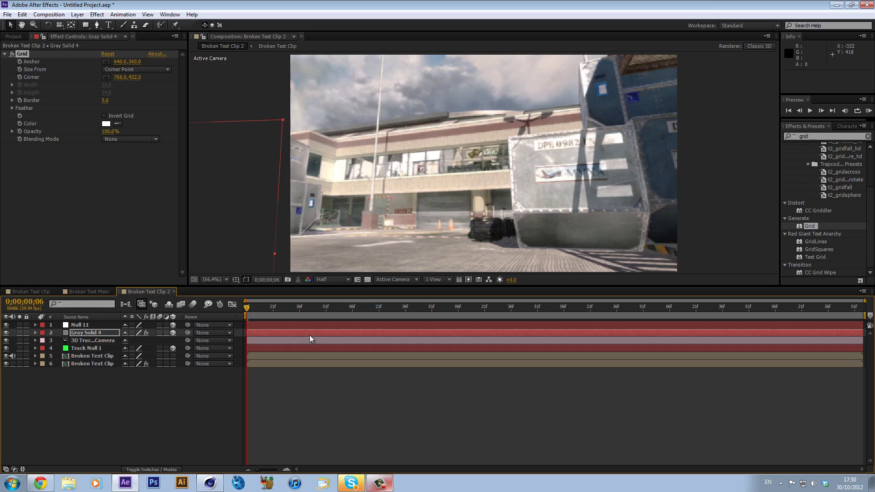
Step: Try an X Rotation of 90° on the new null layer and reset it to 0°
{"action": "left_click_drag", "start_coordinate": [318, 307], "coordinate": [380, 307]}
{"action": "key", "text": "ctrl+Up"}
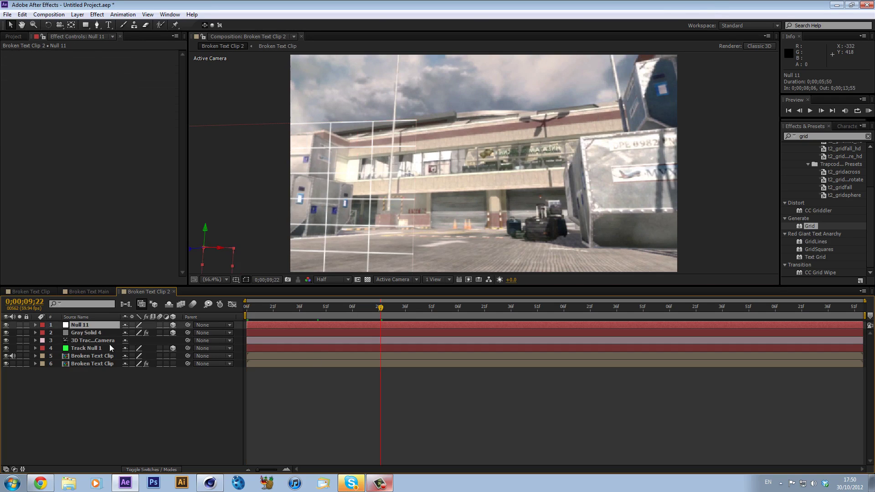
{"action": "key", "text": "r"}
{"action": "left_click", "coordinate": [135, 341]}
{"action": "type", "text": "90"}
{"action": "key", "text": "Return"}
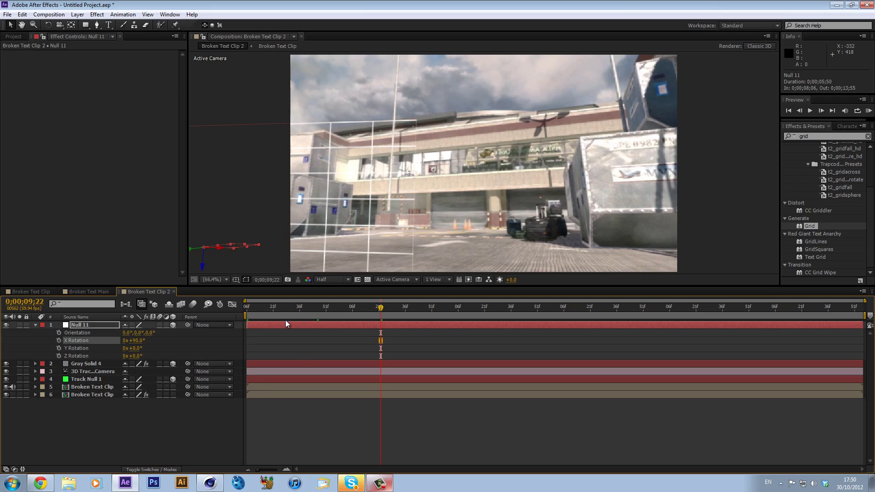
{"action": "left_click_drag", "start_coordinate": [270, 315], "coordinate": [298, 314]}
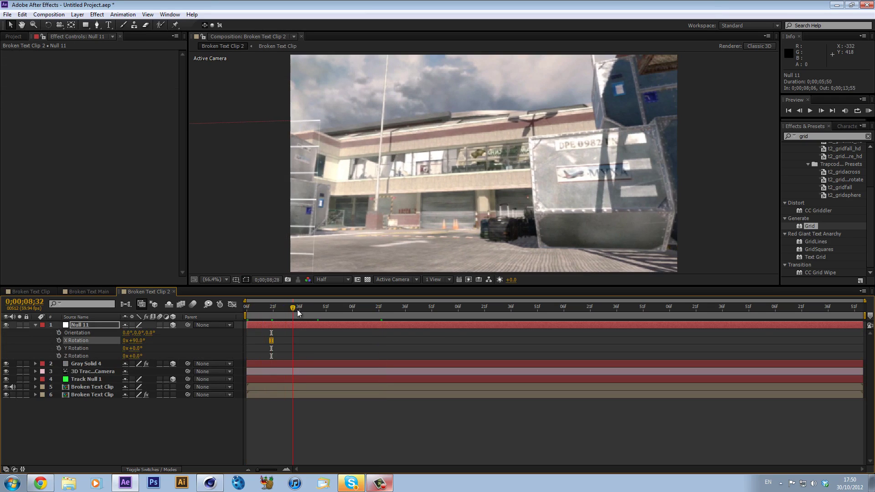
{"action": "type", "text": "0"}
{"action": "key", "text": "Return"}
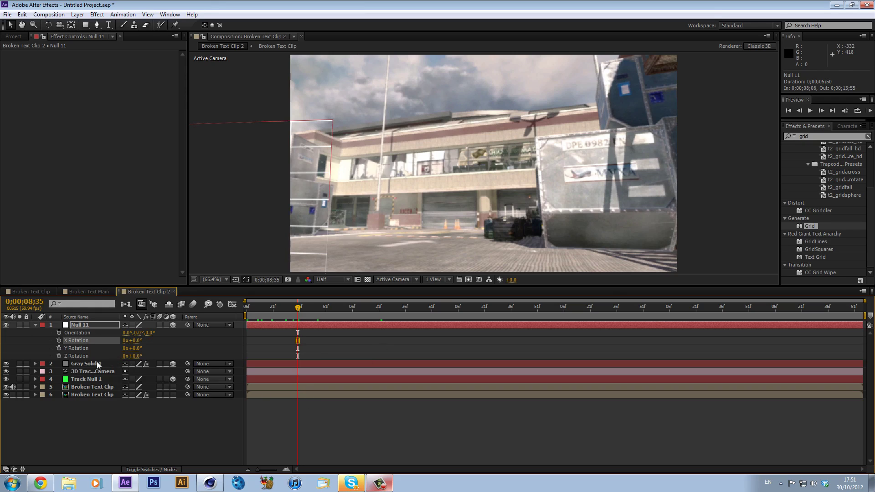
Step: Set the gray grid solid's X Rotation to 90° so it lies flat like the ground
{"action": "left_click", "coordinate": [96, 364]}
{"action": "key", "text": "r"}
{"action": "left_click", "coordinate": [134, 379]}
{"action": "type", "text": "90"}
{"action": "key", "text": "Return"}
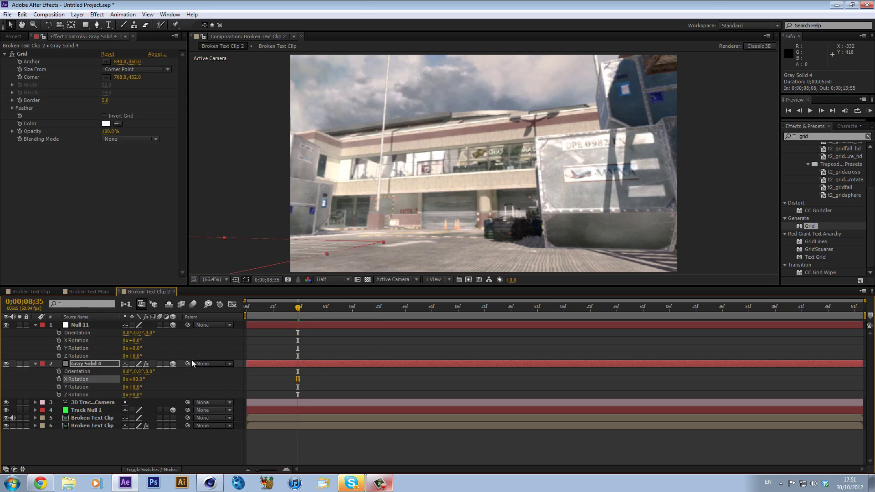
Step: Scrub through the composition to check how the flat grid follows the ground in the tracked footage
{"action": "left_click", "coordinate": [254, 306]}
{"action": "key", "text": "space"}
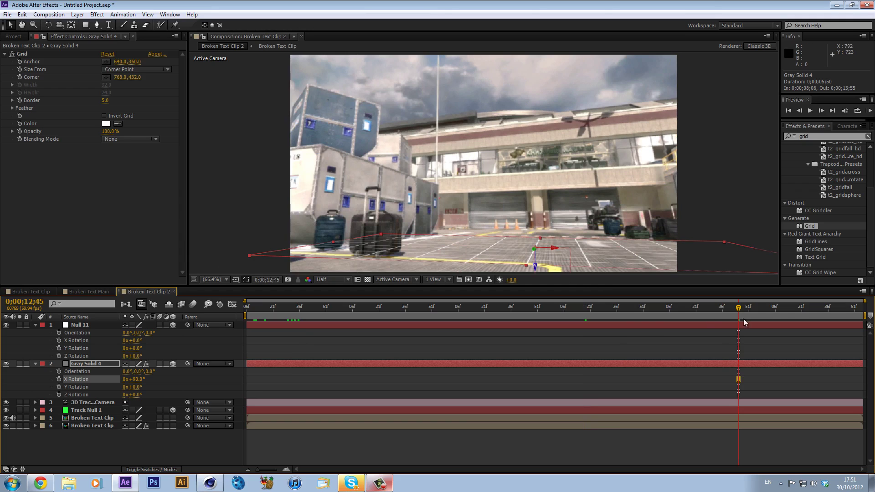
{"action": "left_click", "coordinate": [794, 307]}
{"action": "left_click_drag", "start_coordinate": [802, 306], "coordinate": [409, 314]}
{"action": "key", "text": "ctrl+z"}
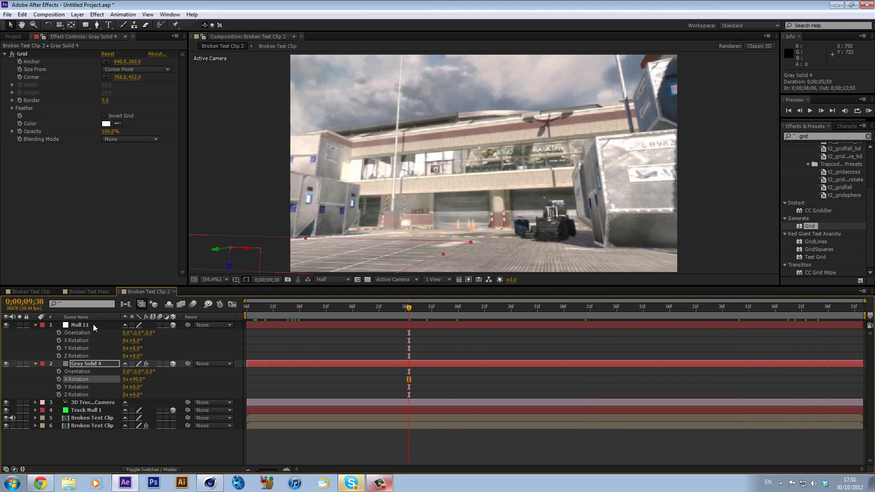
Step: Delete the null and gray grid solid layers and move the current time back to 0;00;08;10
{"action": "left_click", "coordinate": [93, 324]}
{"action": "left_click", "coordinate": [97, 365], "text": "ctrl"}
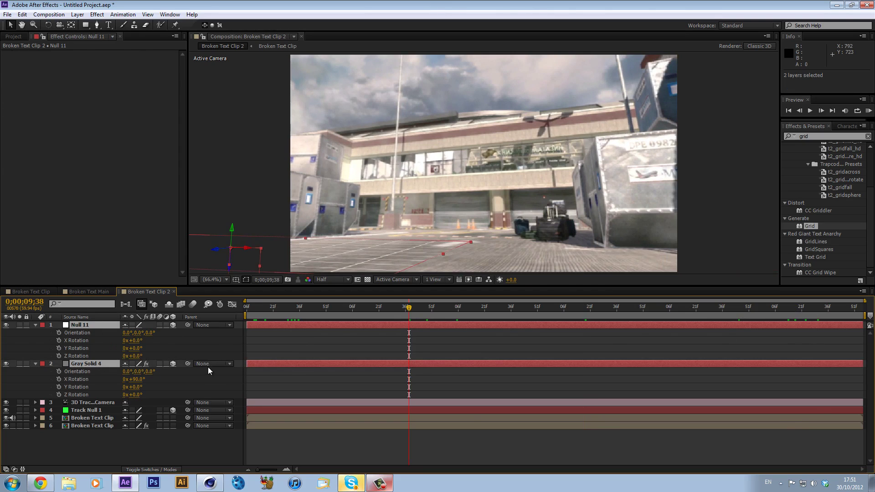
{"action": "key", "text": "Delete"}
{"action": "left_click", "coordinate": [267, 311]}
{"action": "key", "text": "space"}
{"action": "key", "text": "space"}
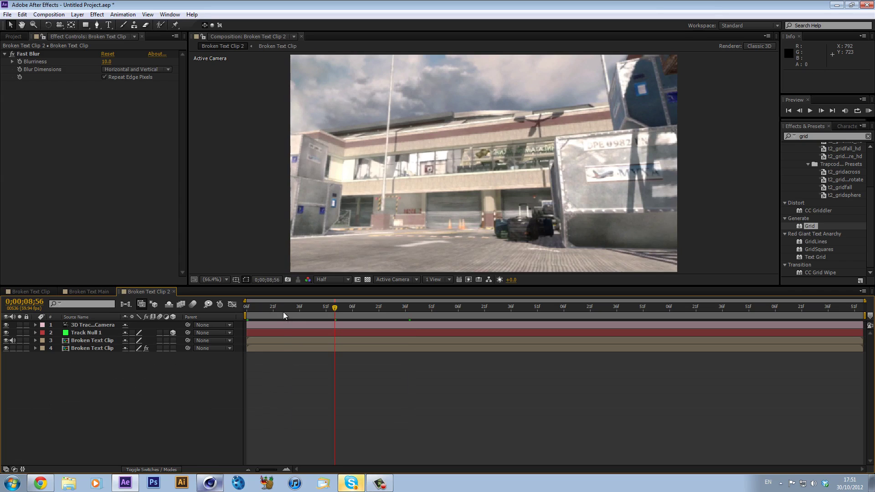
{"action": "left_click", "coordinate": [254, 313]}
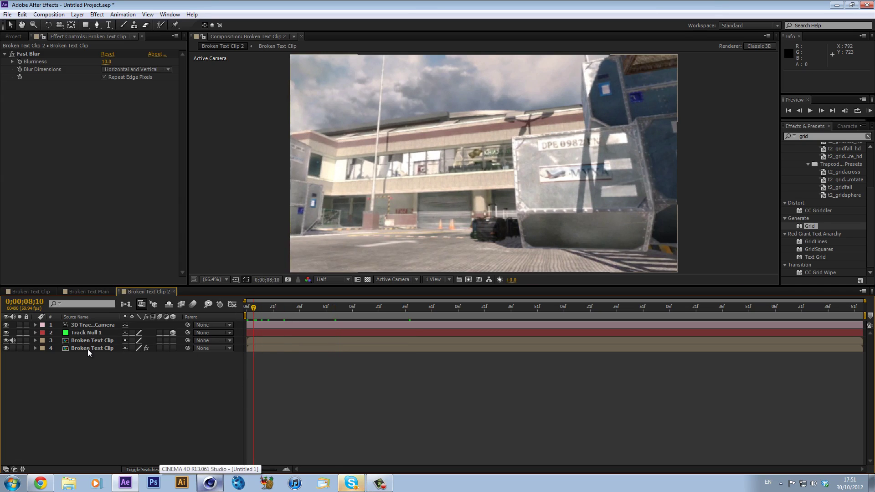
Step: Switch to Cinema 4D and add a MoText object to the empty scene
{"action": "left_click", "coordinate": [210, 483]}
{"action": "left_click_drag", "start_coordinate": [611, 43], "coordinate": [439, 237]}
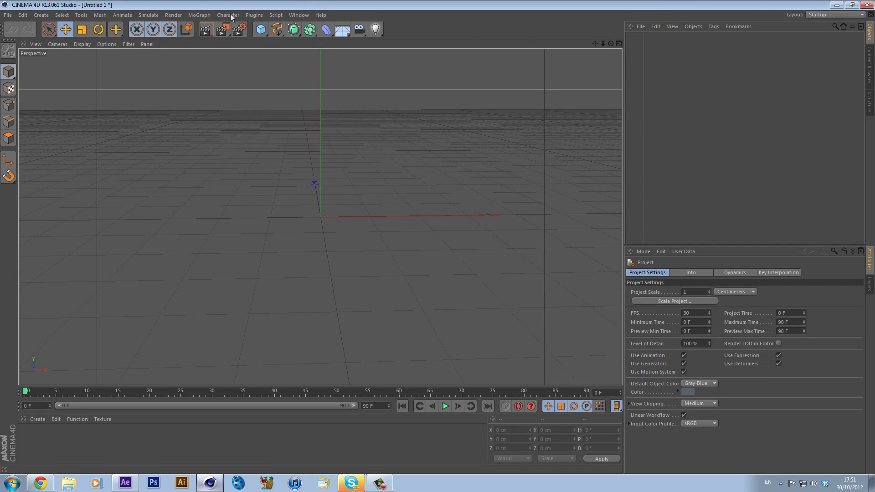
{"action": "left_click", "coordinate": [199, 15]}
{"action": "left_click", "coordinate": [212, 121]}
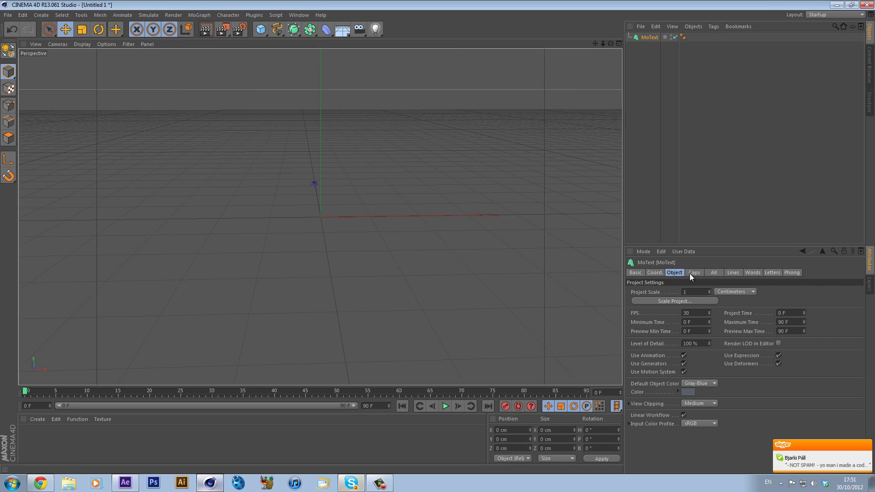
Step: Set the MoText object's text to REVOSS and its depth to 8
{"action": "left_click", "coordinate": [695, 273]}
{"action": "left_click", "coordinate": [675, 272]}
{"action": "double_click", "coordinate": [678, 311]}
{"action": "key", "text": "BackSpace"}
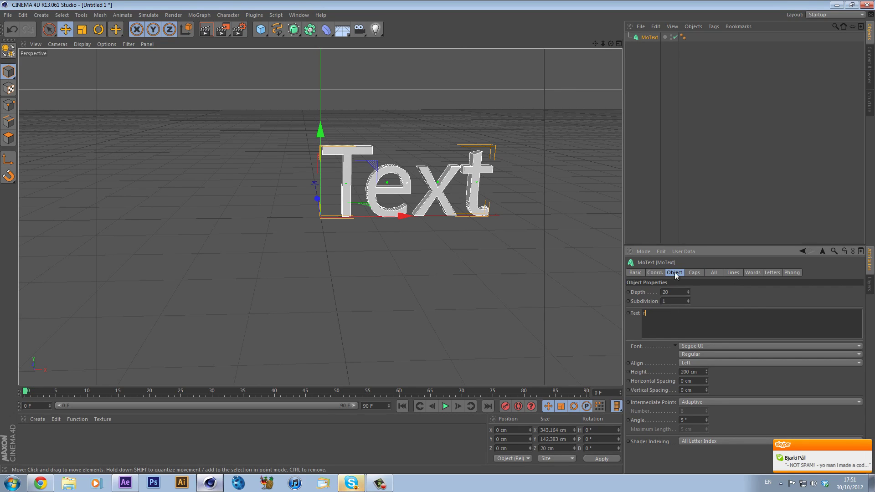
{"action": "type", "text": "REVOSS"}
{"action": "double_click", "coordinate": [673, 292]}
{"action": "type", "text": "8"}
{"action": "key", "text": "Return"}
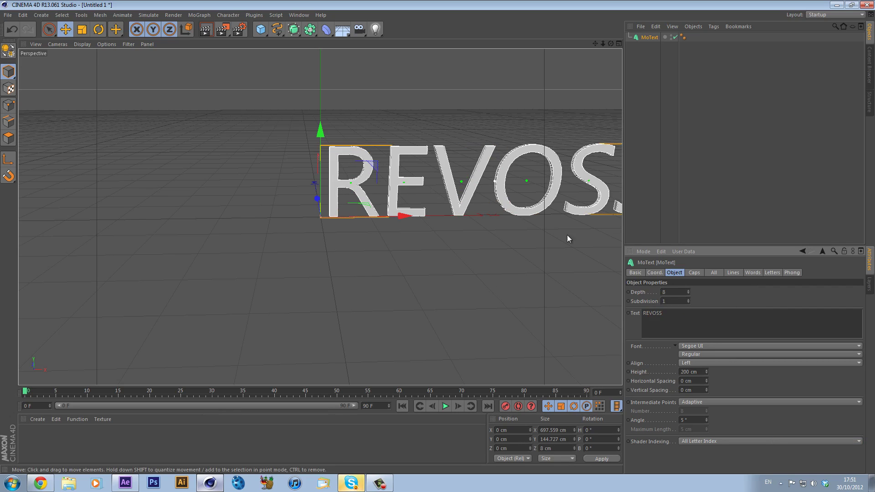
Step: Set both the start and end caps of the REVOSS text to Fillet Cap
{"action": "left_click", "coordinate": [694, 272]}
{"action": "left_click", "coordinate": [698, 292]}
{"action": "left_click", "coordinate": [701, 327]}
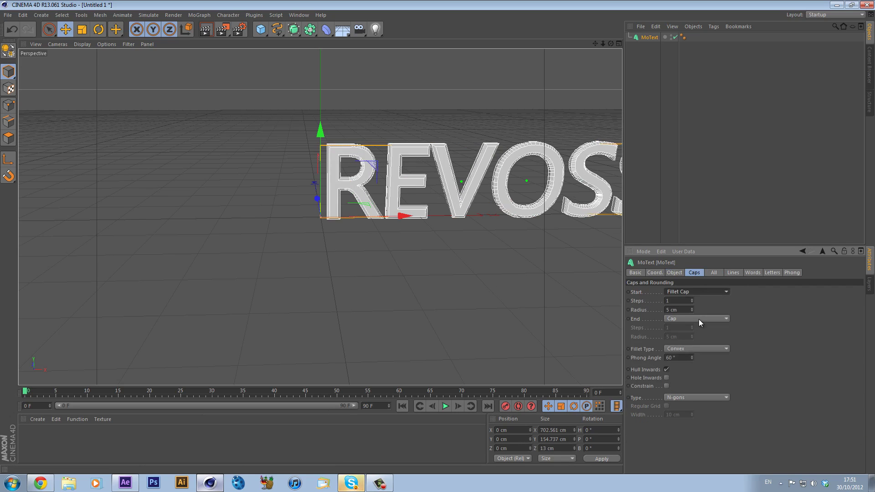
{"action": "left_click", "coordinate": [698, 318]}
{"action": "left_click", "coordinate": [702, 356]}
Step: Align the REVOSS text to Middle and change its font to TYPOGRAPH PRO ExtraBold
{"action": "left_click", "coordinate": [675, 273]}
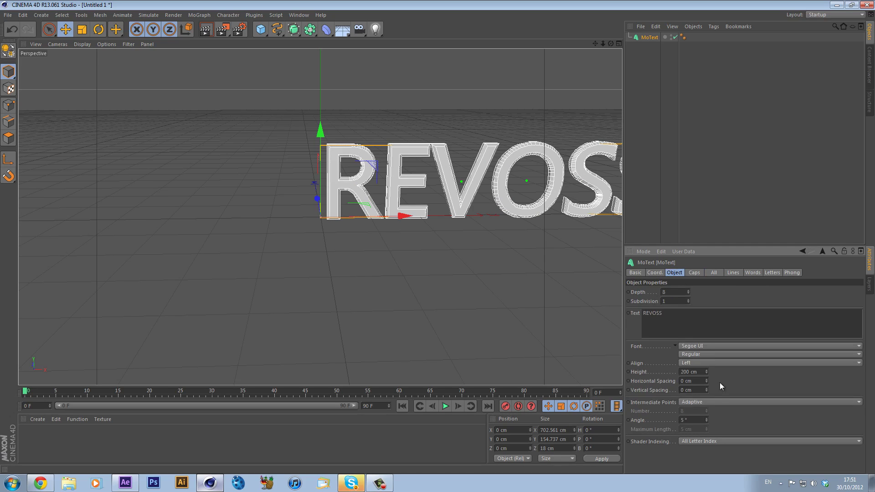
{"action": "left_click", "coordinate": [709, 363]}
{"action": "left_click", "coordinate": [702, 377]}
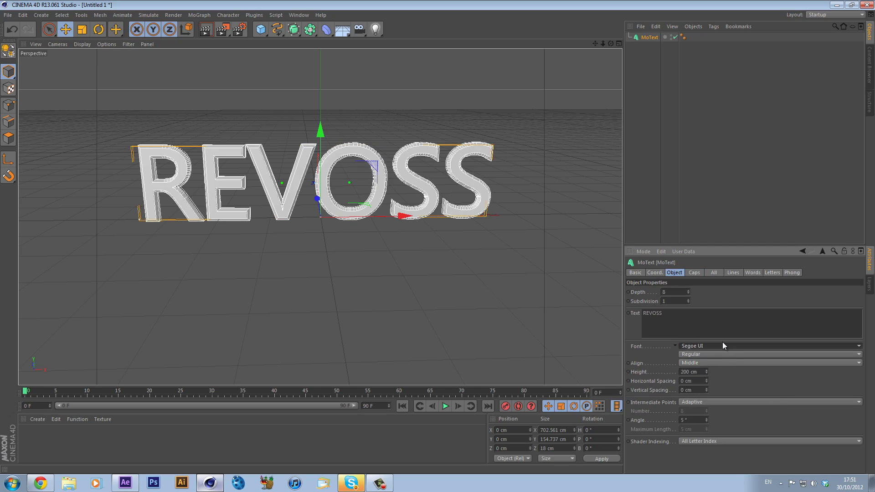
{"action": "left_click", "coordinate": [712, 345]}
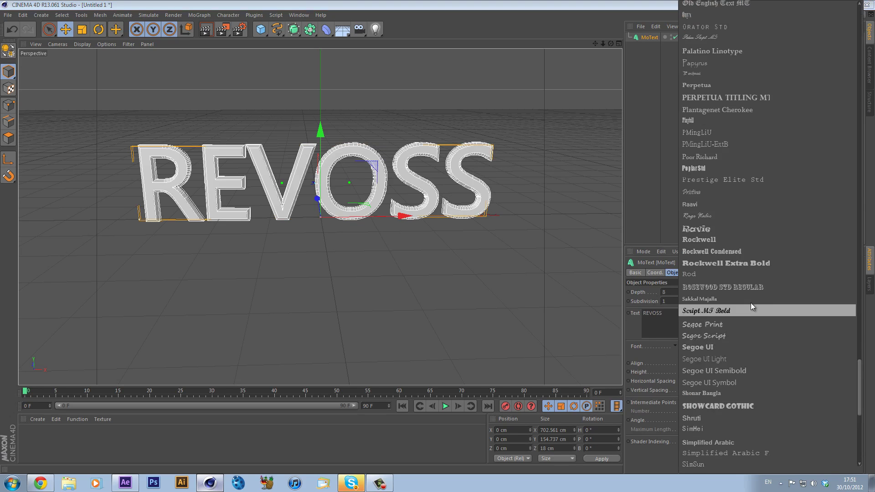
{"action": "scroll", "coordinate": [751, 303], "scroll_direction": "down", "scroll_amount": 5}
{"action": "left_click", "coordinate": [752, 320]}
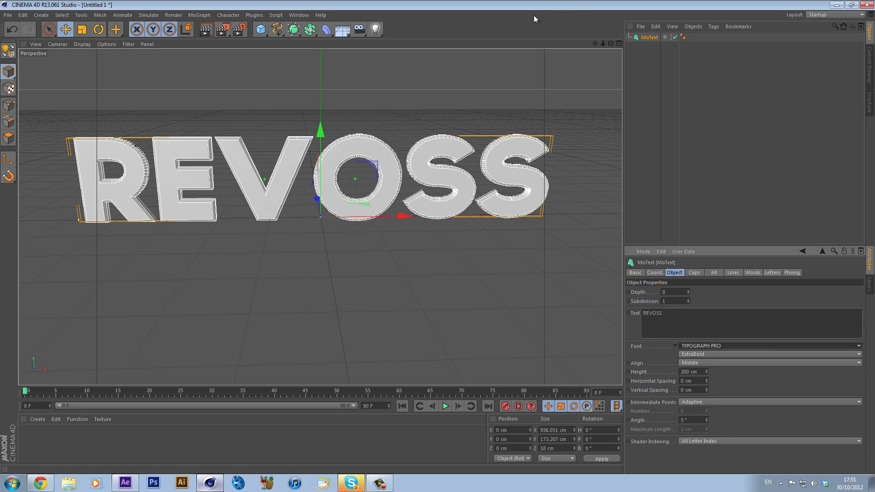
Step: Open the Thrausi plugin for breaking up the REVOSS text
{"action": "left_click_drag", "start_coordinate": [611, 44], "coordinate": [438, 236]}
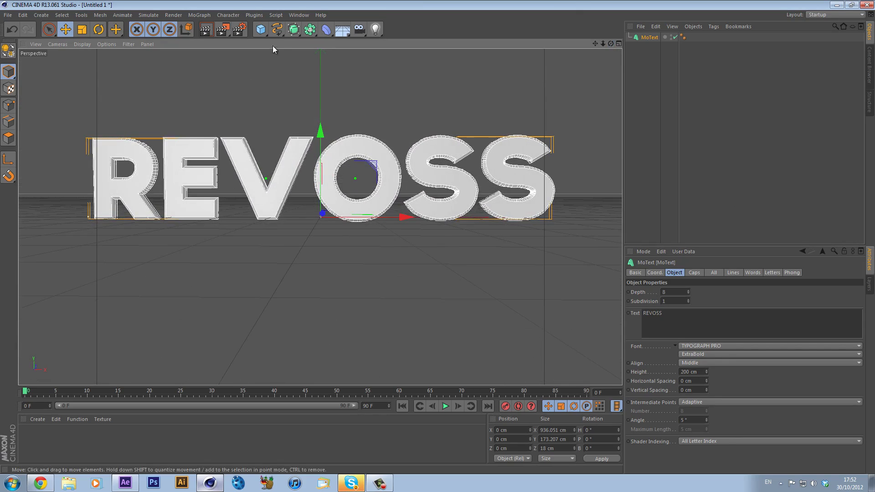
{"action": "left_click", "coordinate": [254, 15]}
{"action": "mouse_move", "coordinate": [310, 60]}
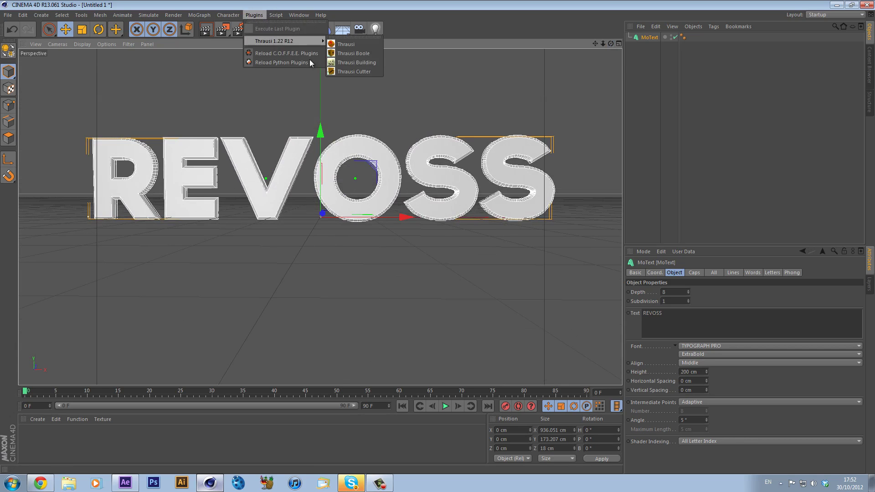
{"action": "left_click", "coordinate": [343, 46]}
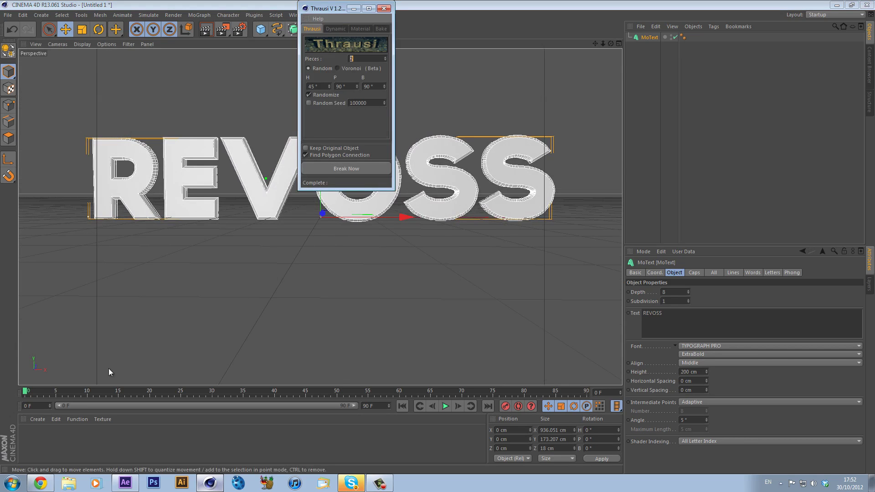
Step: Switch to After Effects and examine the broken text in Broken Text Main and the footage in Broken Text Clip 2
{"action": "left_click", "coordinate": [125, 482]}
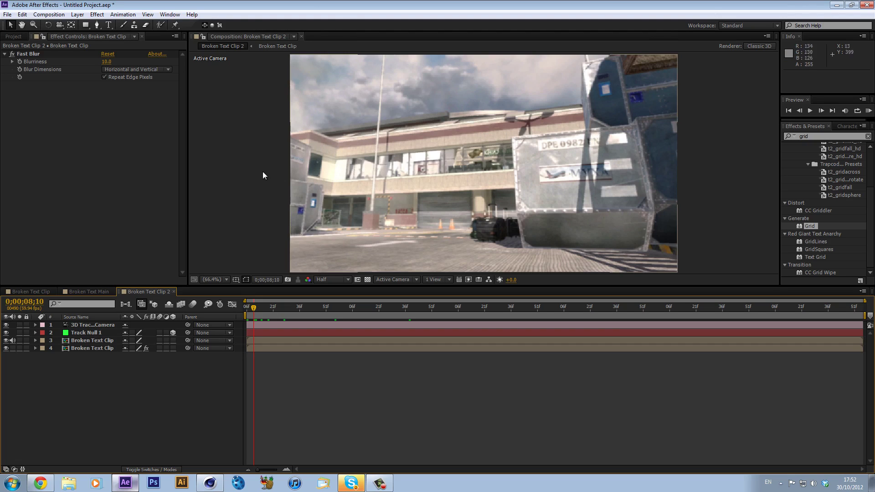
{"action": "left_click", "coordinate": [211, 484]}
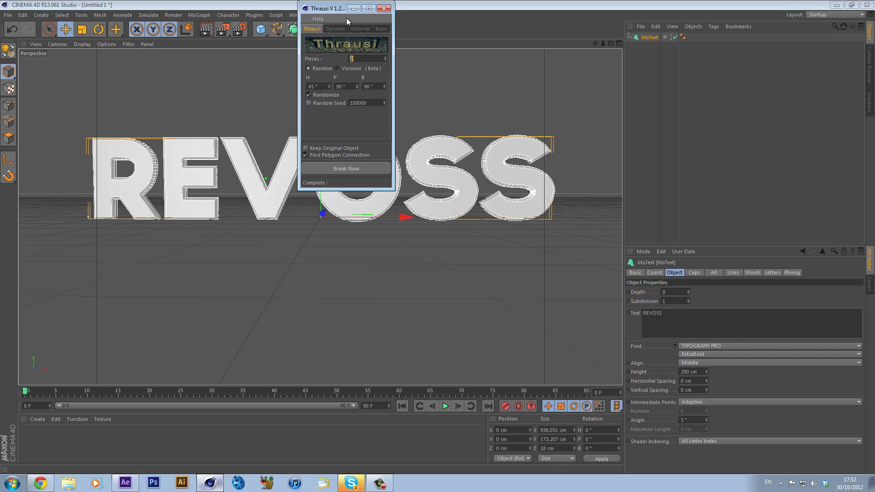
{"action": "left_click", "coordinate": [125, 483]}
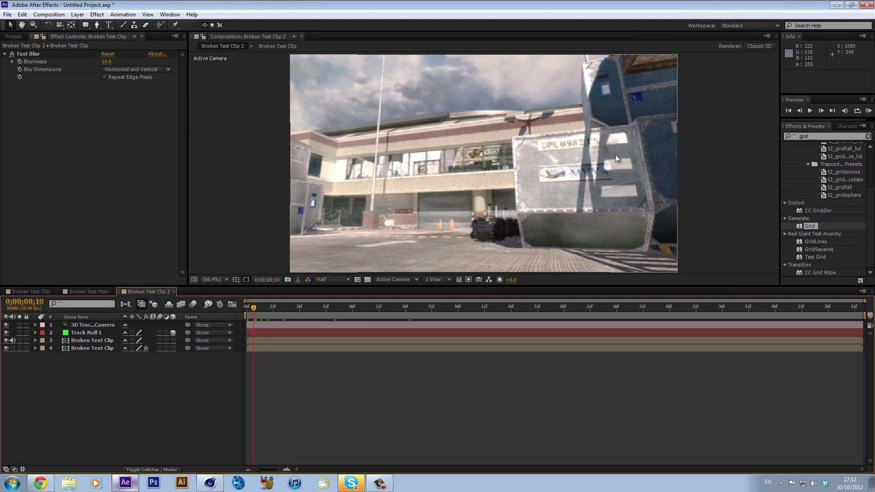
{"action": "left_click", "coordinate": [39, 291]}
{"action": "left_click", "coordinate": [71, 292]}
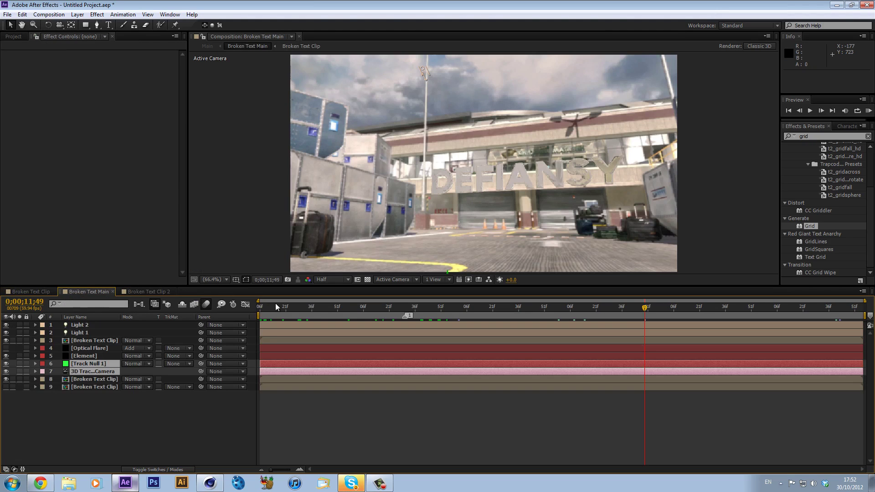
{"action": "left_click", "coordinate": [271, 303]}
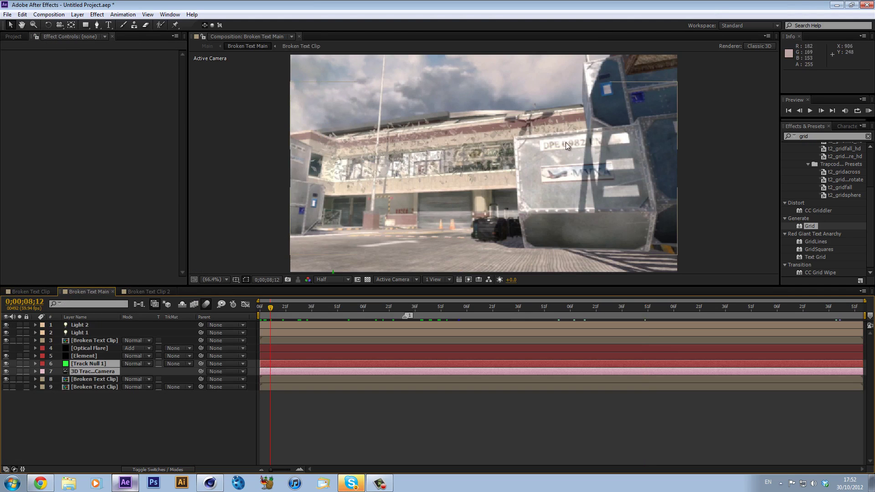
{"action": "left_click", "coordinate": [163, 292]}
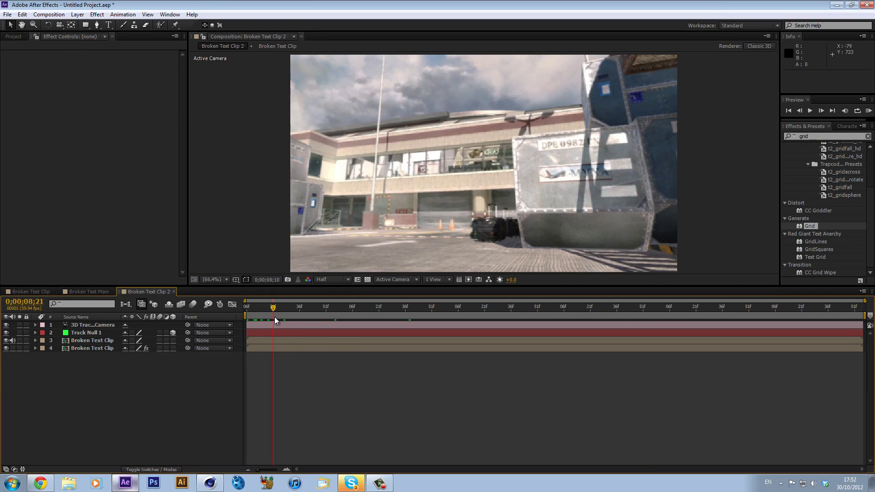
{"action": "left_click_drag", "start_coordinate": [250, 313], "coordinate": [460, 311]}
{"action": "key", "text": "Caps_Lock"}
{"action": "key", "text": "Caps_Lock"}
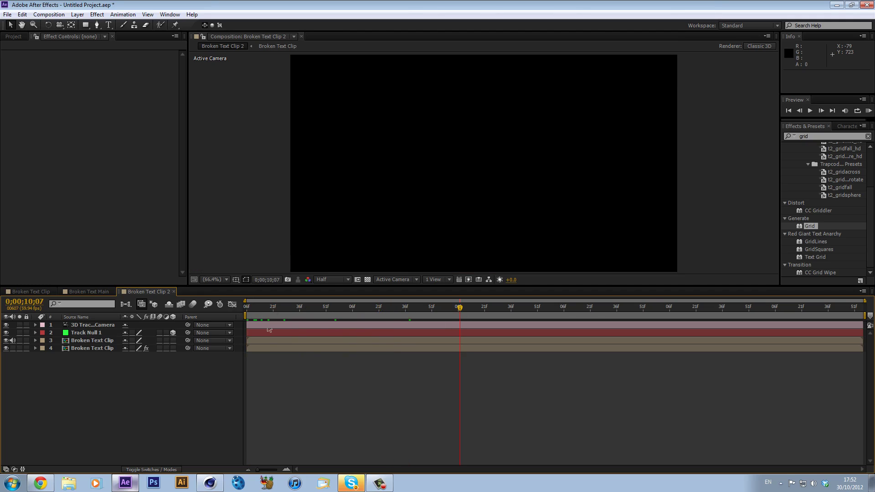
{"action": "left_click", "coordinate": [210, 483]}
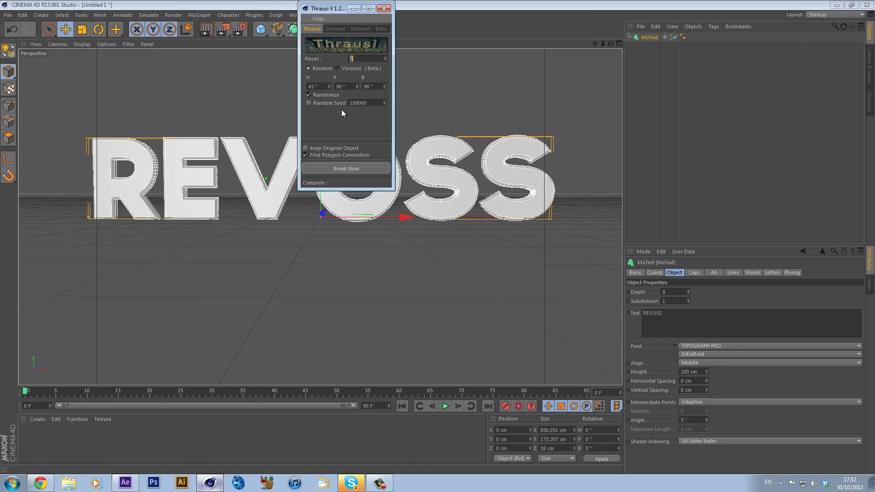
{"action": "left_click", "coordinate": [125, 483]}
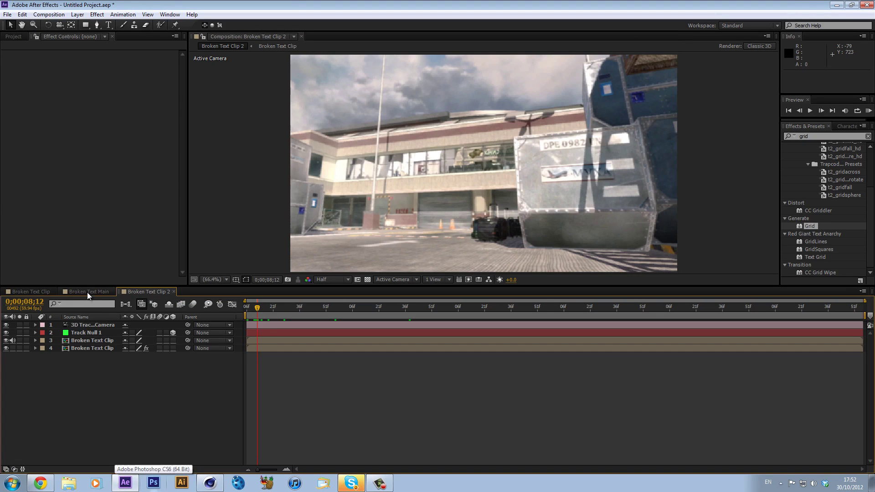
Step: Create a new 1280 × 720 px gray solid named Element in Broken Text Clip 2
{"action": "left_click", "coordinate": [77, 14]}
{"action": "mouse_move", "coordinate": [182, 25]}
{"action": "left_click", "coordinate": [255, 35]}
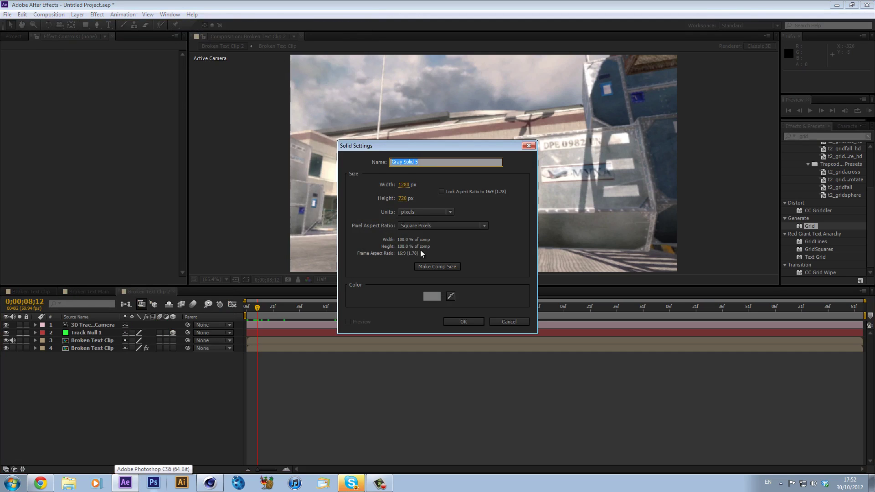
{"action": "type", "text": "Element"}
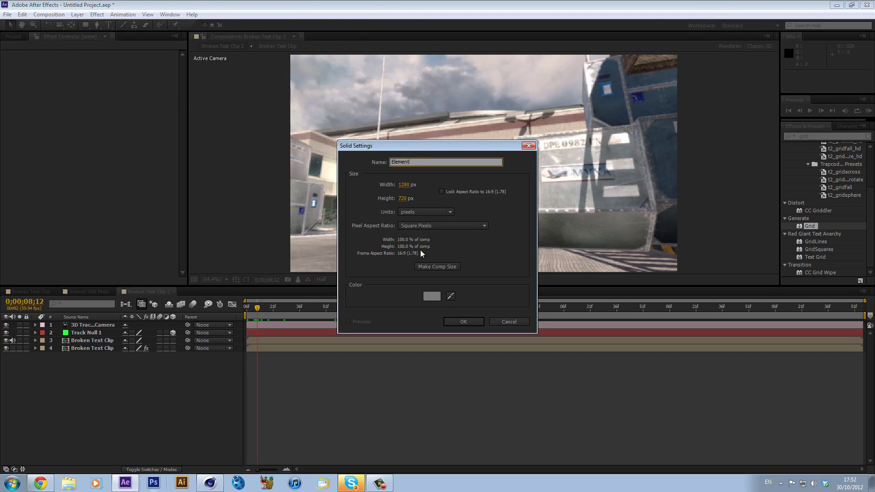
{"action": "key", "text": "Return"}
Step: Find the Video Copilot Element effect and apply it to the Element solid
{"action": "key", "text": "BackSpace"}
{"action": "key", "text": "BackSpace"}
{"action": "key", "text": "BackSpace"}
{"action": "key", "text": "BackSpace"}
{"action": "type", "text": "elem"}
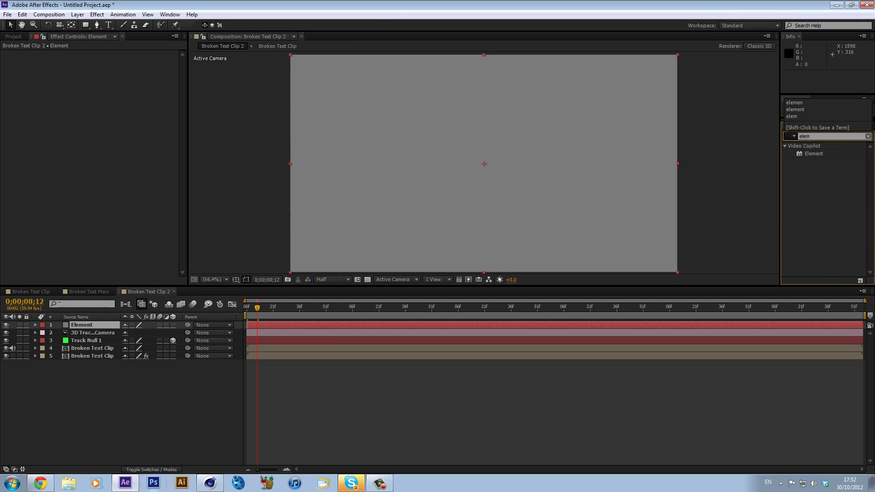
{"action": "left_click_drag", "start_coordinate": [814, 153], "coordinate": [523, 321]}
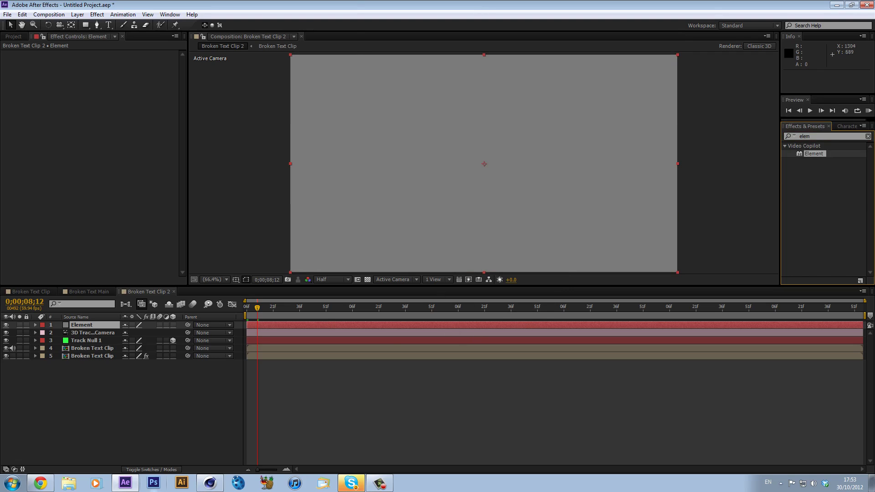
{"action": "left_click_drag", "start_coordinate": [810, 153], "coordinate": [571, 323]}
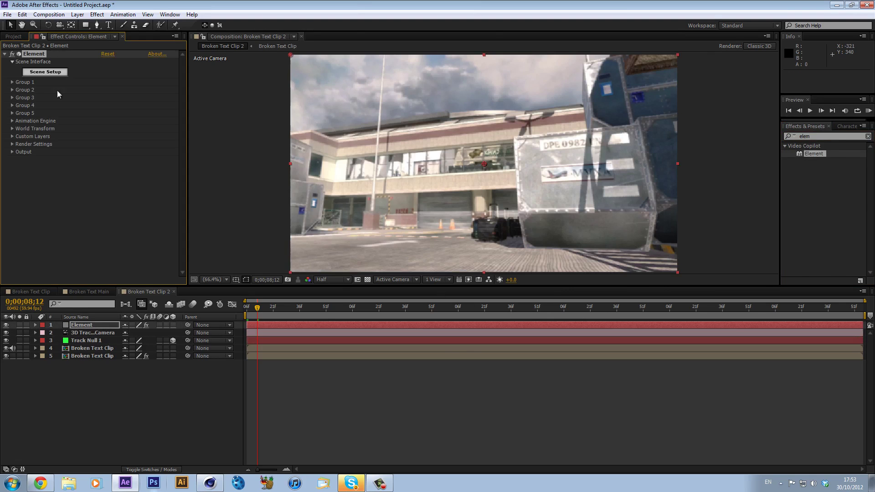
Step: Assign the fifth layer, Broken Text Clip, to Layer 1 of the Element effect's Custom Texture Maps
{"action": "left_click", "coordinate": [39, 73]}
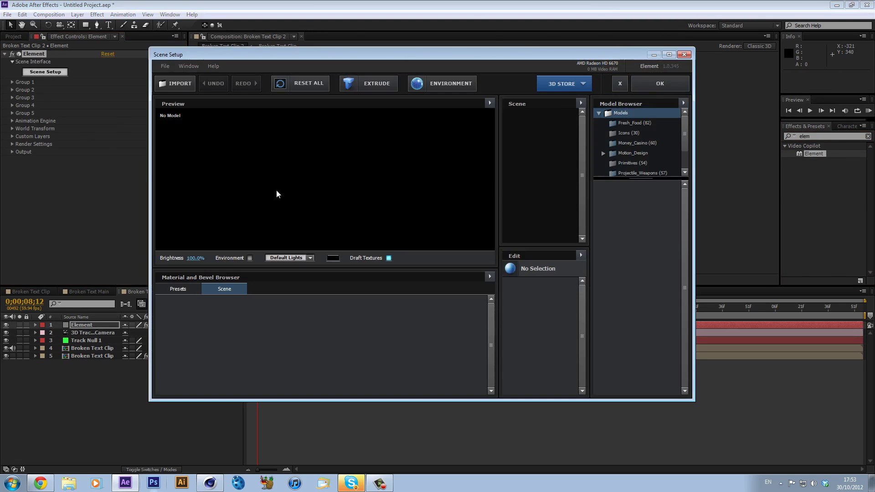
{"action": "left_click", "coordinate": [673, 83]}
{"action": "left_click", "coordinate": [13, 136]}
{"action": "left_click", "coordinate": [18, 150]}
{"action": "left_click", "coordinate": [20, 152]}
{"action": "left_click", "coordinate": [120, 160]}
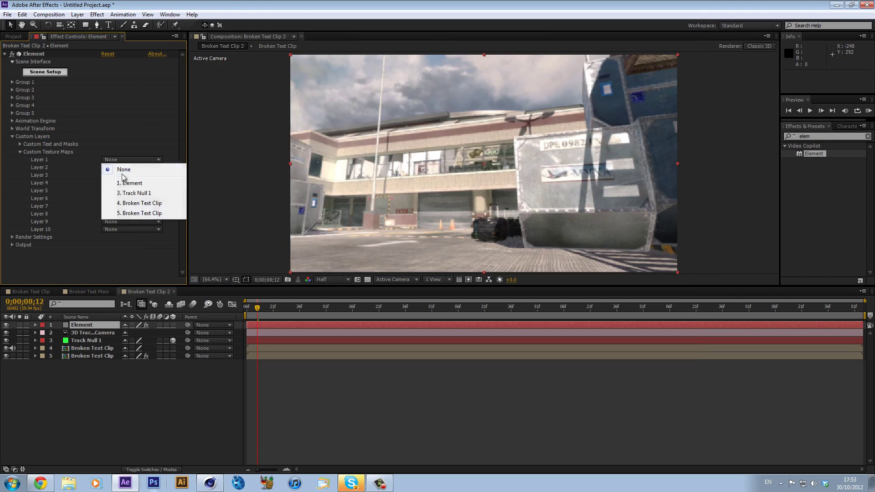
{"action": "left_click", "coordinate": [142, 213]}
Step: Set the environment texture in Element's Scene Setup to Custom Layer 1
{"action": "left_click", "coordinate": [55, 73]}
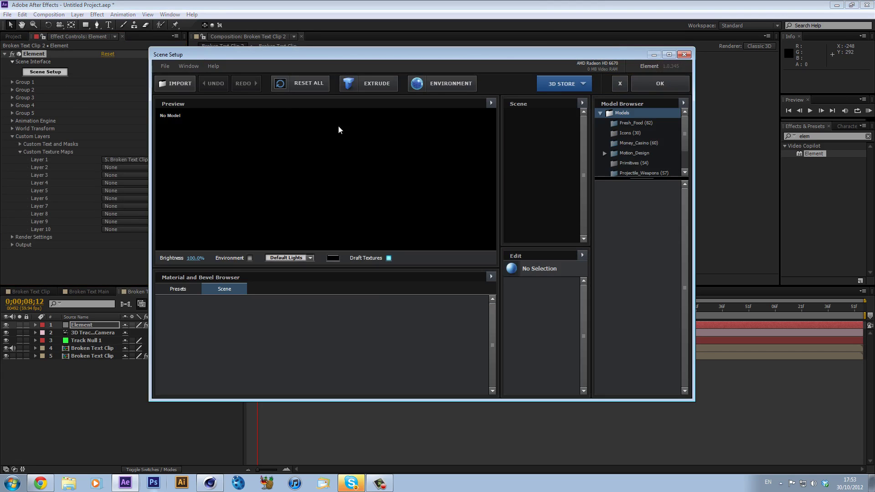
{"action": "left_click", "coordinate": [426, 84]}
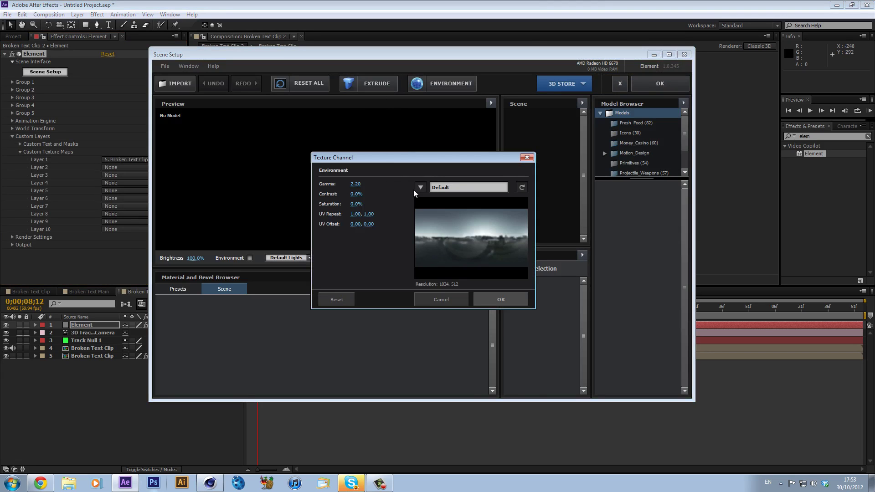
{"action": "left_click", "coordinate": [422, 188]}
{"action": "left_click", "coordinate": [487, 378]}
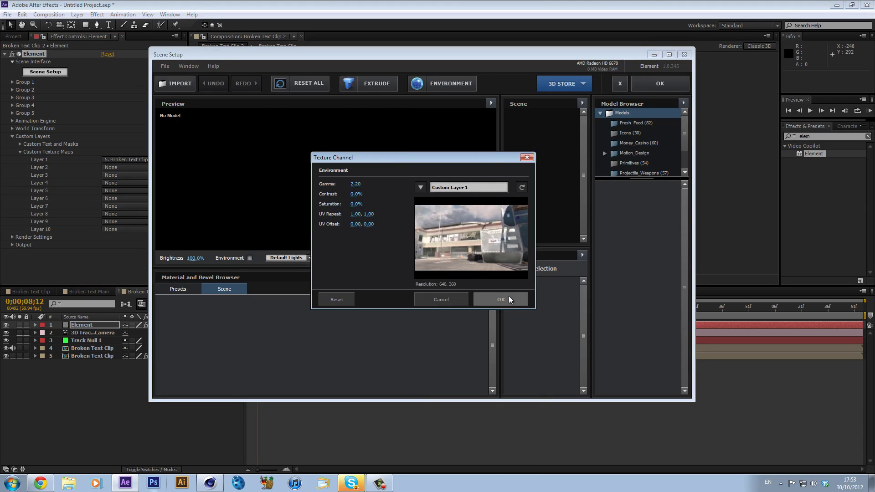
{"action": "left_click", "coordinate": [501, 299]}
Step: Import the Defiansy Break Final model into the Element scene
{"action": "left_click", "coordinate": [175, 83]}
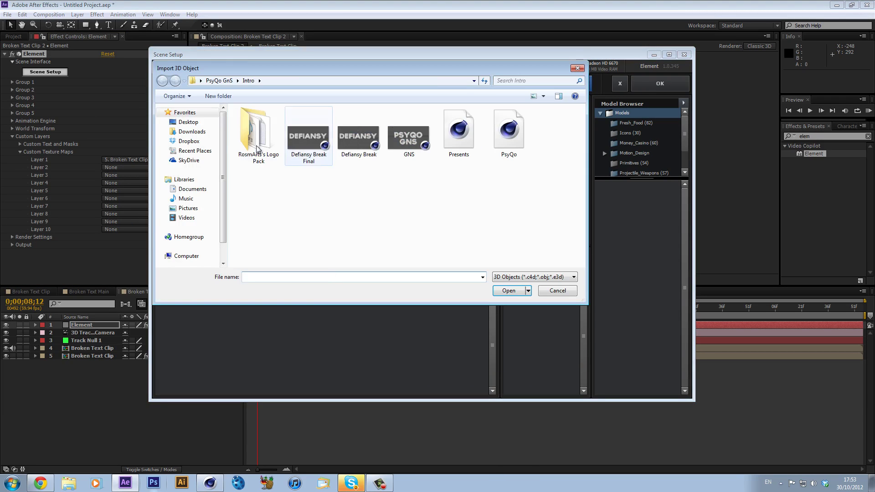
{"action": "double_click", "coordinate": [309, 139]}
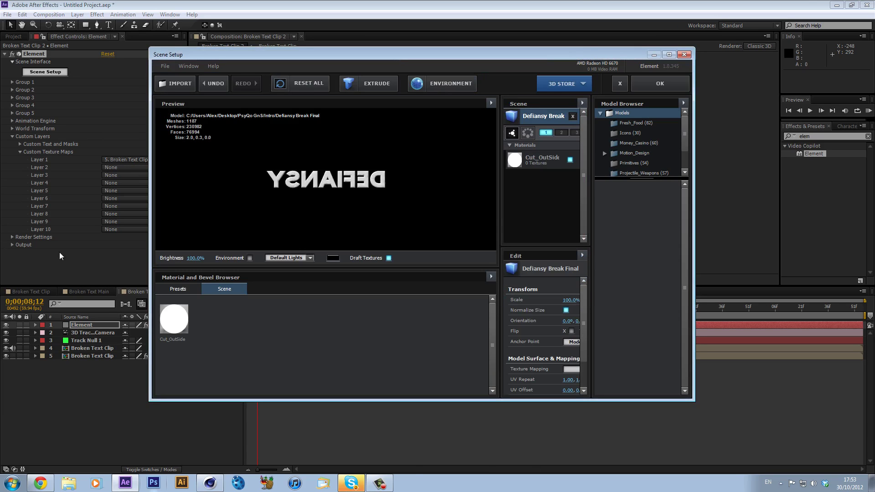
{"action": "left_click_drag", "start_coordinate": [241, 181], "coordinate": [384, 185]}
Step: Apply the Glass material preset to the imported text model and enable the environment in the preview
{"action": "left_click", "coordinate": [177, 289]}
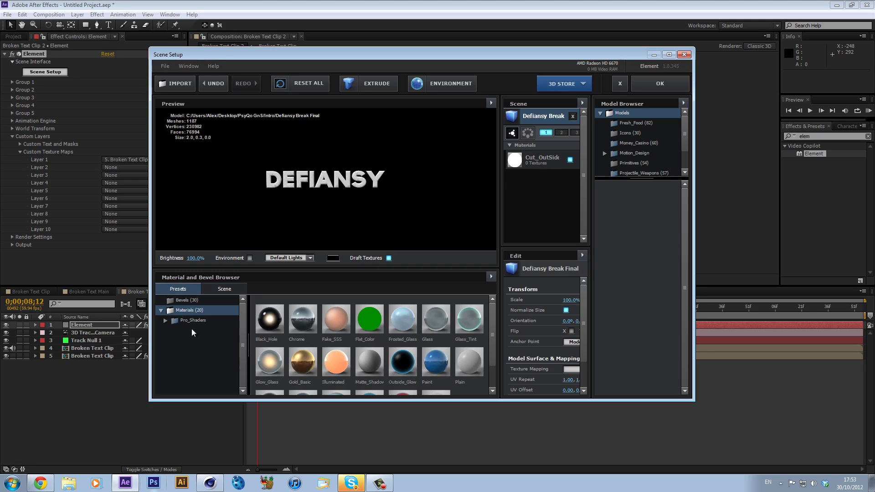
{"action": "left_click_drag", "start_coordinate": [436, 332], "coordinate": [312, 194]}
{"action": "left_click", "coordinate": [249, 258]}
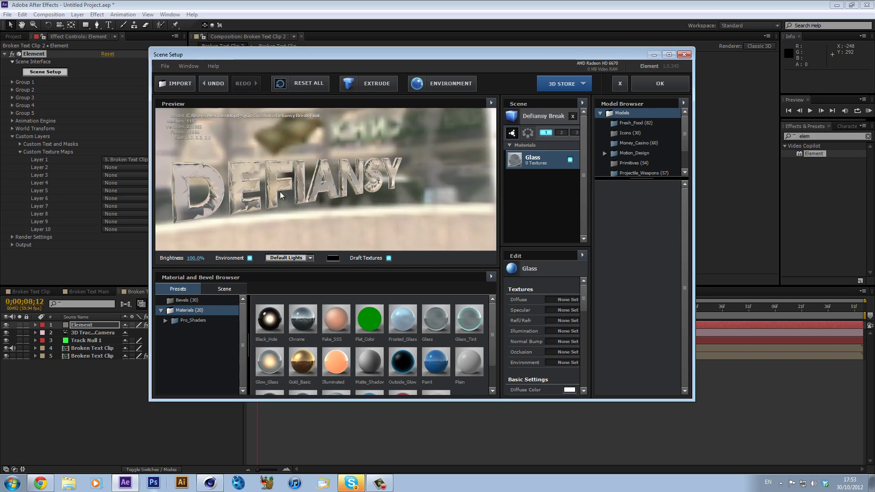
{"action": "left_click_drag", "start_coordinate": [417, 174], "coordinate": [456, 150]}
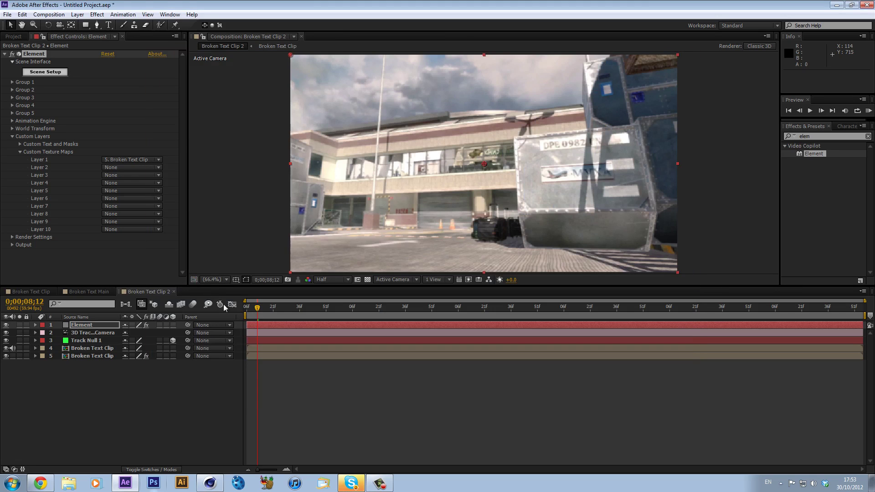
Step: Set the Y rotation of Group 1's Particle Replicator to 189° so the mirrored text faces the camera
{"action": "key", "text": "space"}
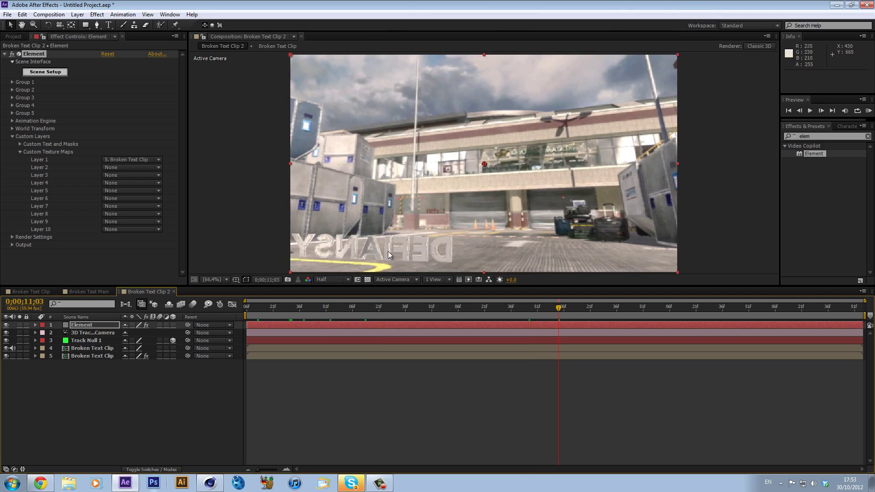
{"action": "left_click", "coordinate": [13, 82]}
{"action": "left_click", "coordinate": [20, 97]}
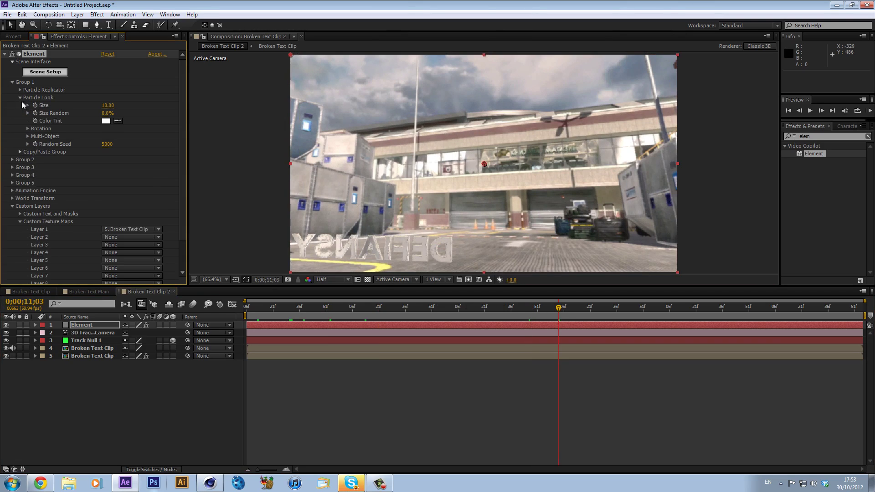
{"action": "left_click", "coordinate": [20, 90]}
{"action": "left_click", "coordinate": [27, 129]}
{"action": "left_click_drag", "start_coordinate": [112, 144], "coordinate": [164, 140]}
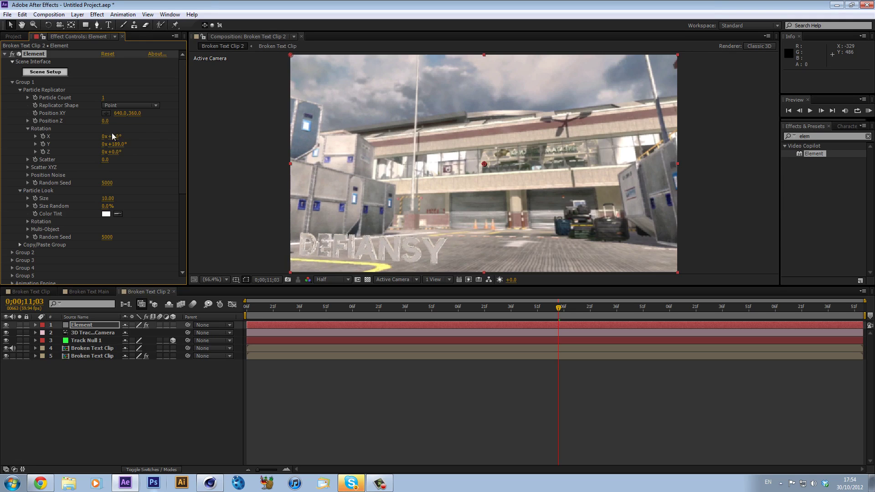
Step: Examine the Group 1 Particle Replicator position settings of the Element layer in Broken Text Main
{"action": "left_click", "coordinate": [31, 292]}
{"action": "left_click", "coordinate": [89, 293]}
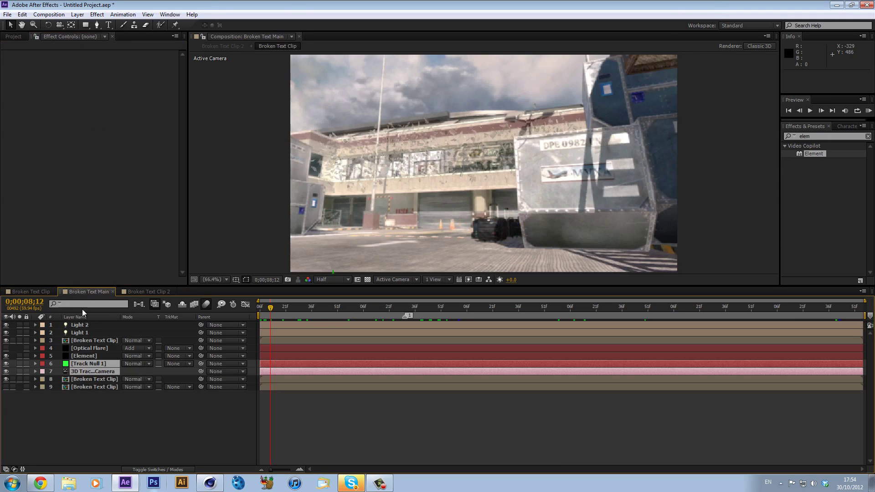
{"action": "left_click", "coordinate": [81, 349]}
{"action": "left_click", "coordinate": [84, 356]}
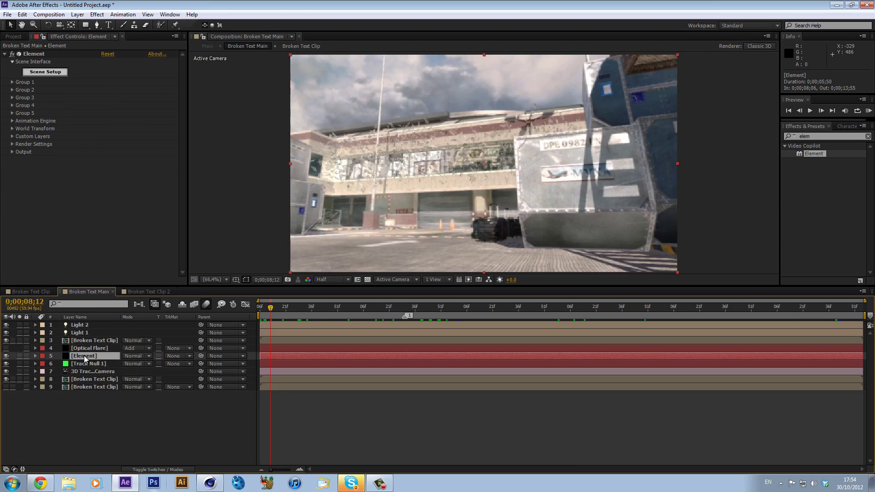
{"action": "left_click", "coordinate": [12, 82]}
{"action": "left_click", "coordinate": [19, 91]}
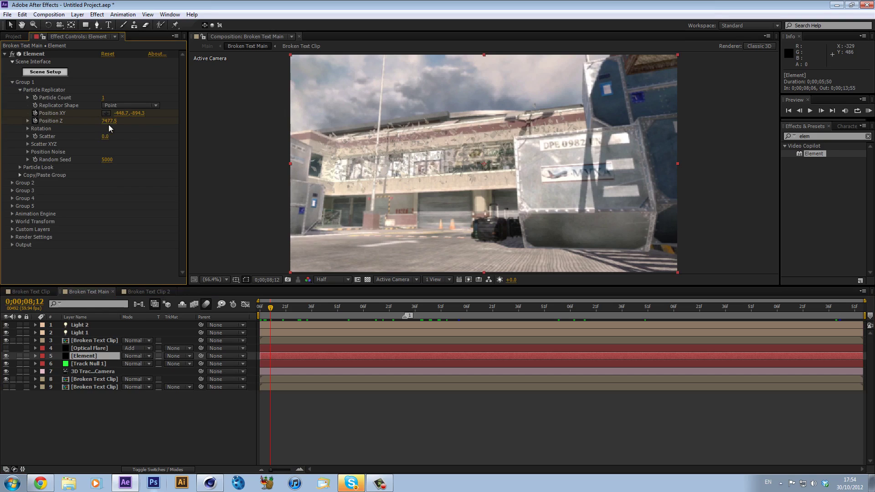
{"action": "left_click", "coordinate": [155, 291]}
{"action": "left_click", "coordinate": [97, 347]}
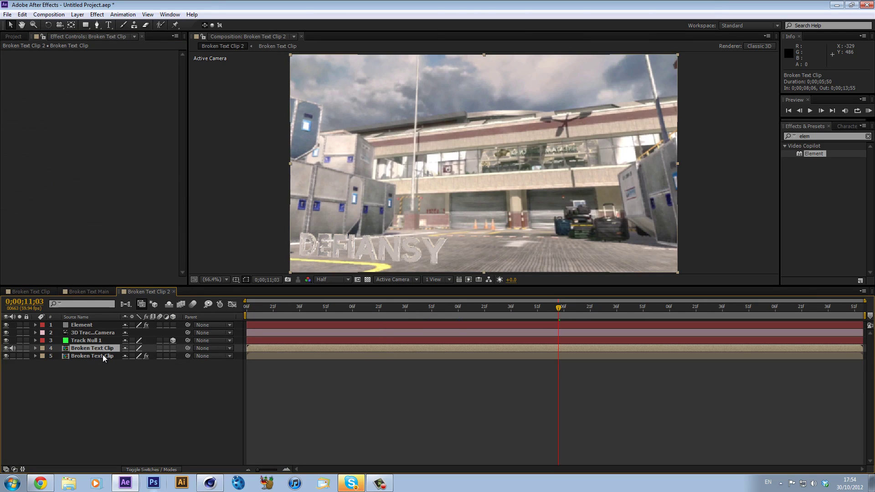
{"action": "left_click", "coordinate": [98, 355]}
{"action": "left_click", "coordinate": [101, 349]}
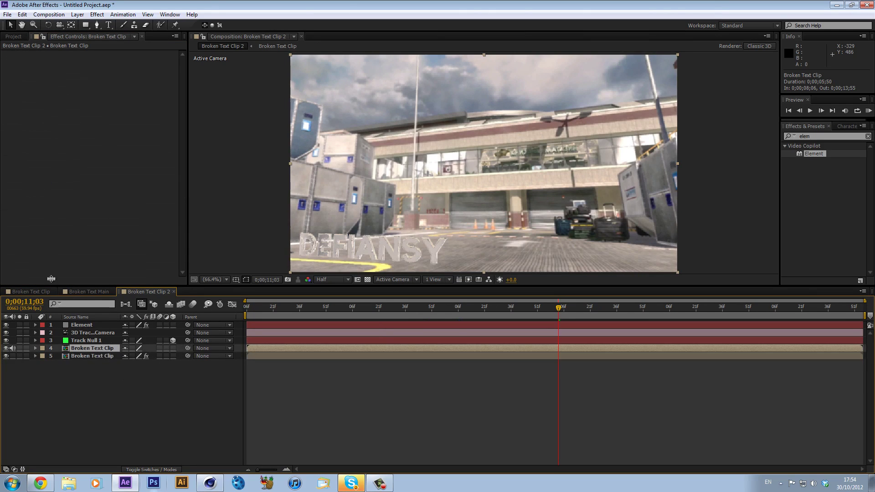
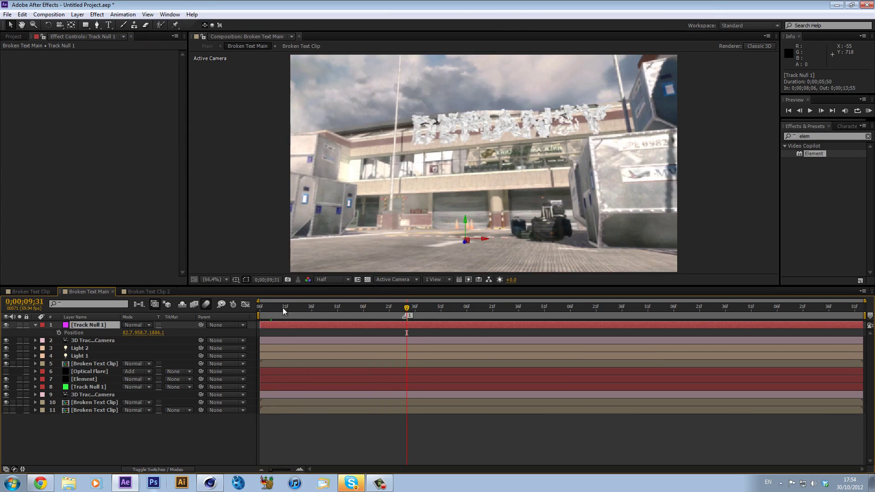
Step: Delete the topmost Track Null 1 layer from Broken Text Main and inspect the position of the remaining Track Null 1
{"action": "key", "text": "KP_0"}
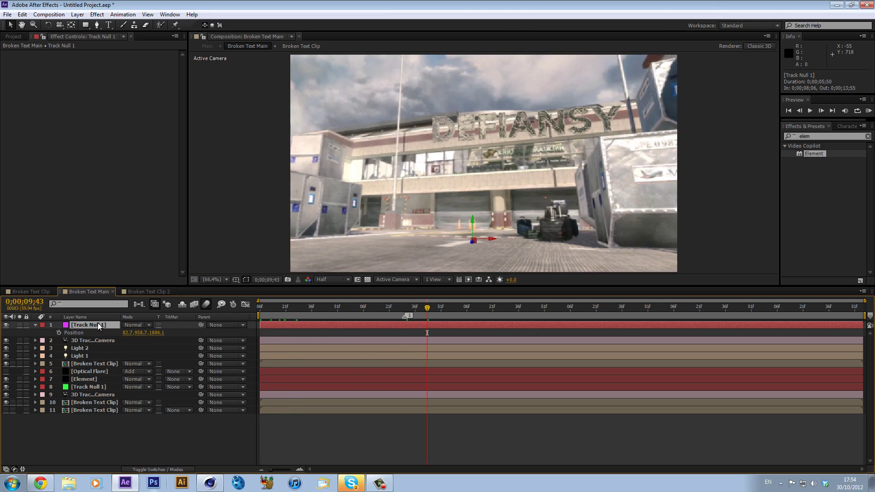
{"action": "key", "text": "Delete"}
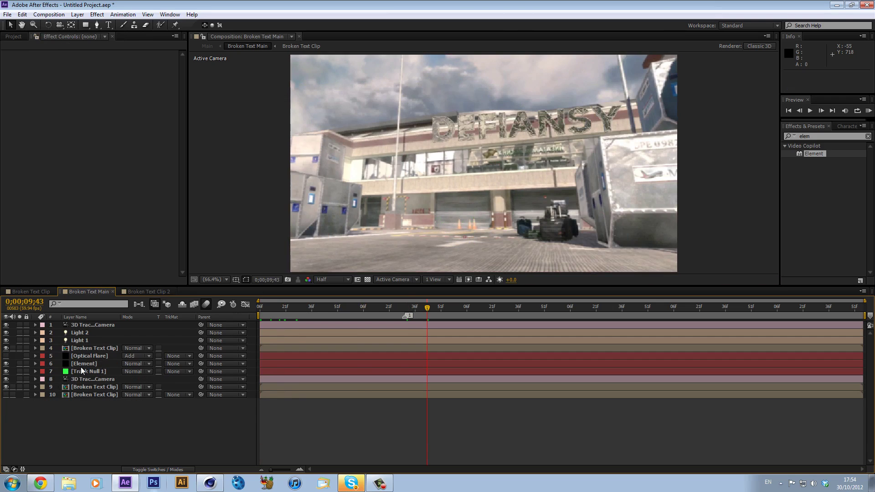
{"action": "left_click", "coordinate": [86, 371]}
{"action": "key", "text": "p"}
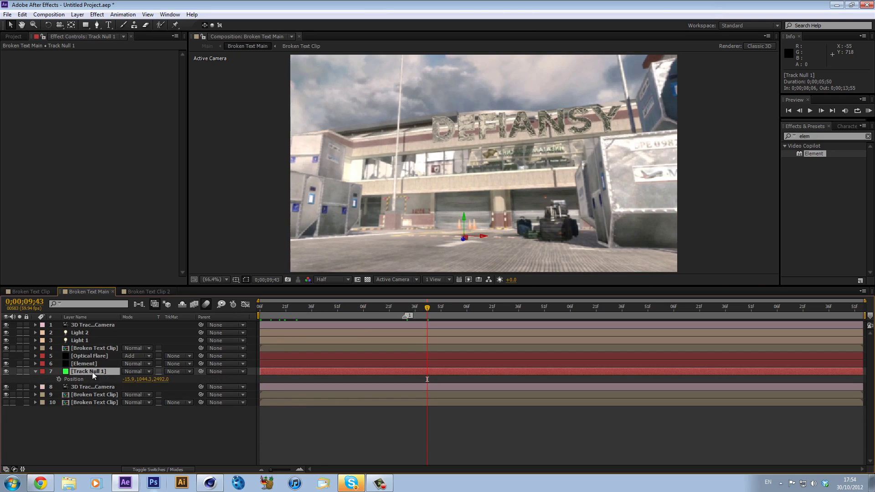
{"action": "key", "text": "p"}
Step: On the Element layer of Broken Text Clip 2, set Group 1's Position Z to 5810 and its particle size to 14.55
{"action": "left_click", "coordinate": [149, 292]}
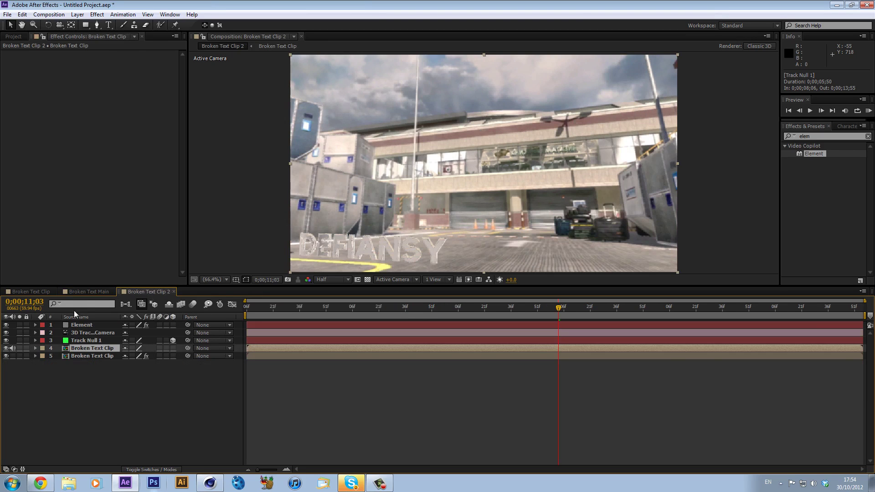
{"action": "left_click", "coordinate": [87, 325]}
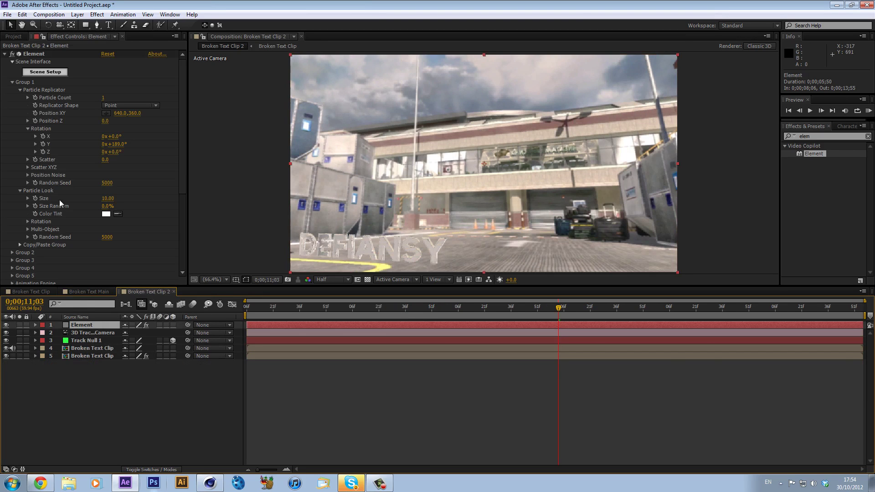
{"action": "left_click_drag", "start_coordinate": [104, 128], "coordinate": [310, 147]}
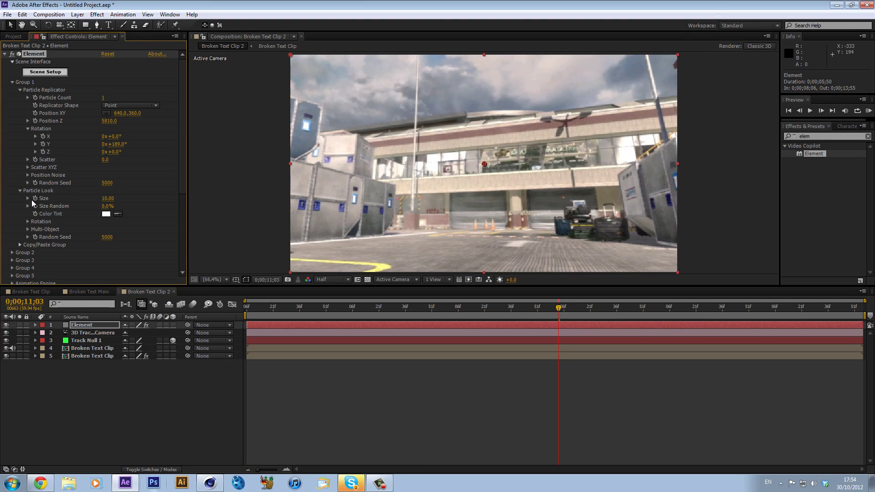
{"action": "left_click_drag", "start_coordinate": [109, 199], "coordinate": [129, 199]}
Step: Try to make the Element layer a 3D layer and set Group 1's particle size to 20.11
{"action": "right_click", "coordinate": [322, 124]}
{"action": "left_click", "coordinate": [373, 198]}
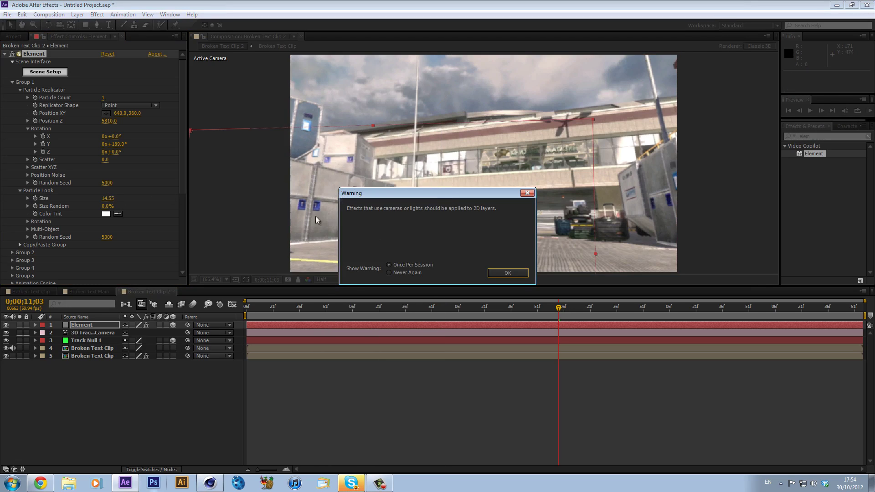
{"action": "left_click", "coordinate": [507, 273]}
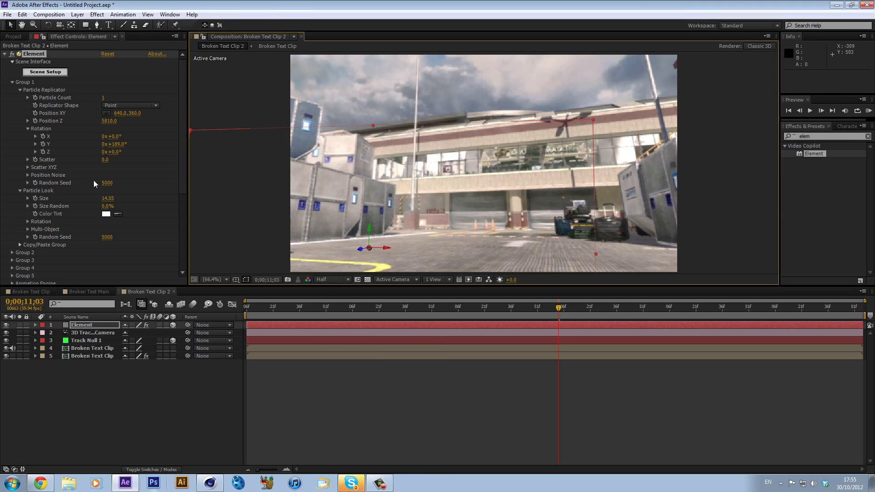
{"action": "left_click_drag", "start_coordinate": [107, 200], "coordinate": [278, 205]}
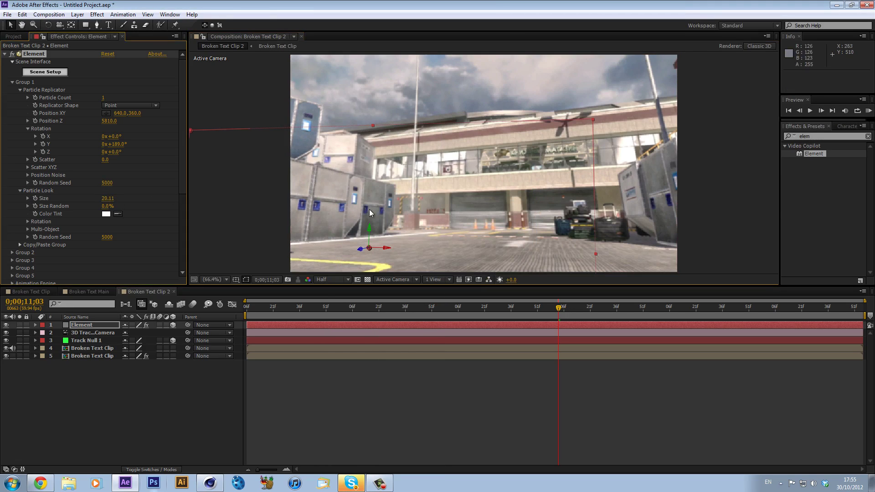
{"action": "key", "text": "F2"}
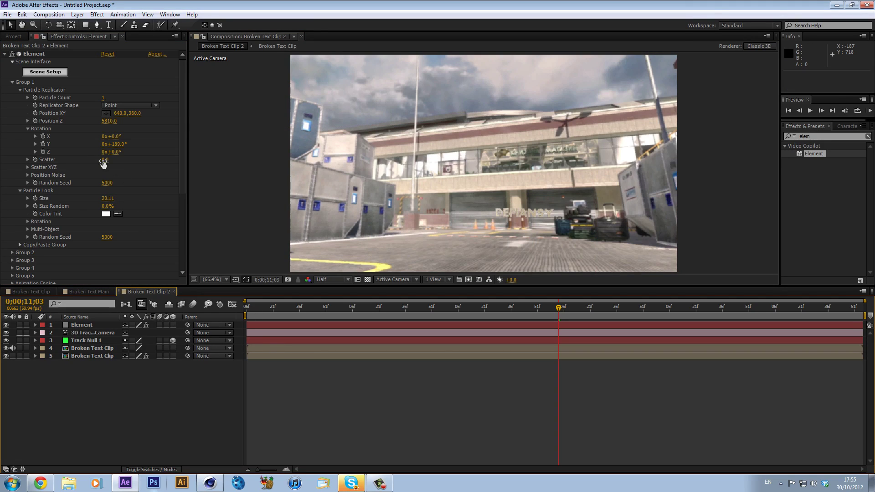
Step: Set Group 1's particle size to 74.37 and check the text at 0;00;11;56
{"action": "left_click_drag", "start_coordinate": [108, 199], "coordinate": [164, 213]}
{"action": "left_click_drag", "start_coordinate": [280, 317], "coordinate": [396, 305]}
{"action": "left_click_drag", "start_coordinate": [496, 300], "coordinate": [675, 310]}
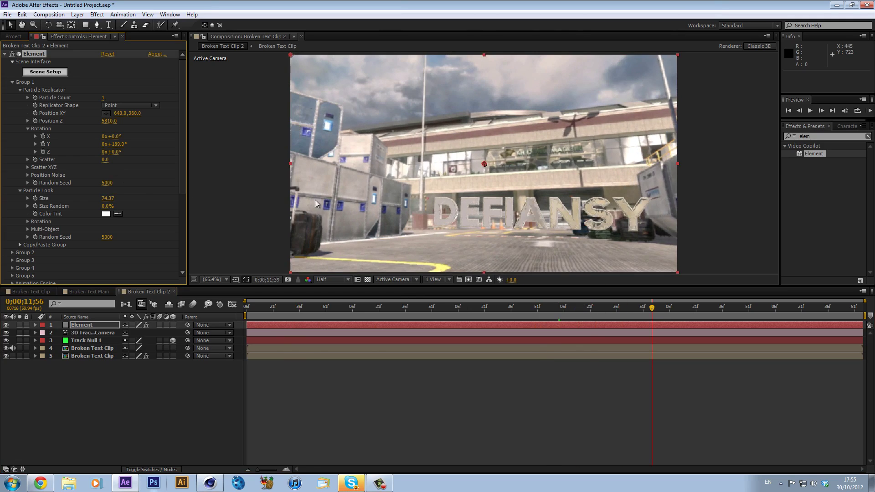
Step: Set Position Z of Group 1's Particle Replicator to 7000
{"action": "left_click", "coordinate": [113, 121]}
{"action": "type", "text": "700"}
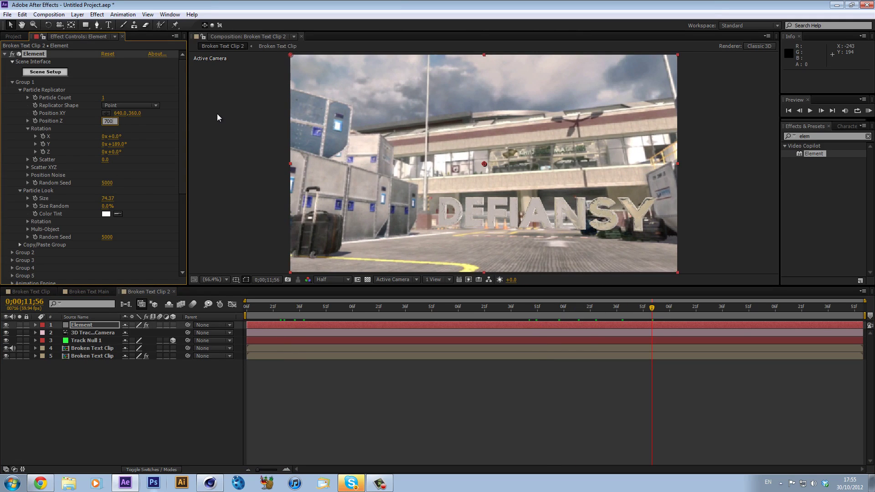
{"action": "key", "text": "Return"}
{"action": "left_click", "coordinate": [109, 123]}
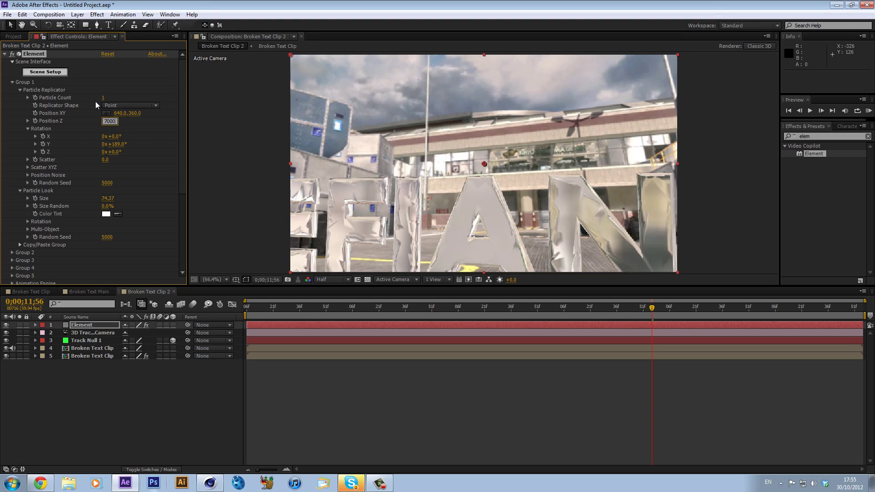
{"action": "type", "text": "7000"}
{"action": "key", "text": "Return"}
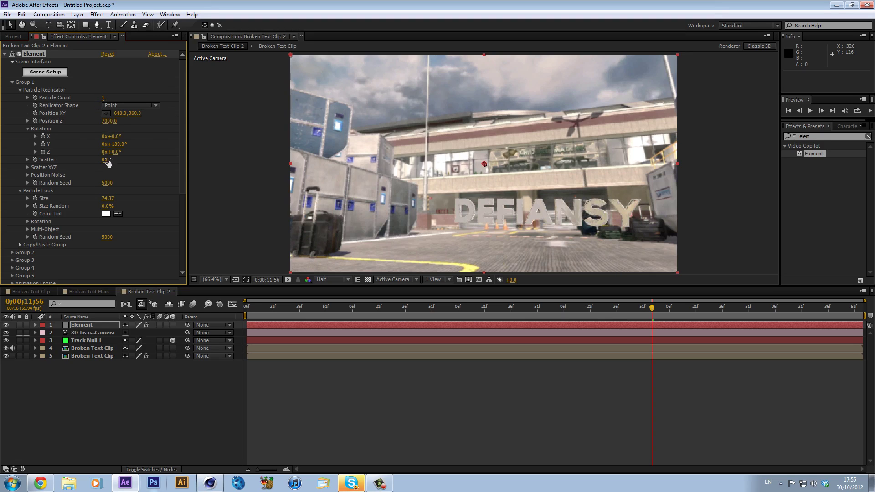
Step: Set the Particle Replicator's rotation to Y 170° and Z 1° and its Position XY to 362, -235, checking the placement at 0;00;11;05
{"action": "left_click_drag", "start_coordinate": [113, 152], "coordinate": [114, 150]}
{"action": "left_click_drag", "start_coordinate": [119, 113], "coordinate": [2, 119]}
{"action": "left_click_drag", "start_coordinate": [132, 113], "coordinate": [1, 108]}
{"action": "left_click_drag", "start_coordinate": [136, 117], "coordinate": [299, 192]}
{"action": "left_click_drag", "start_coordinate": [265, 305], "coordinate": [562, 301]}
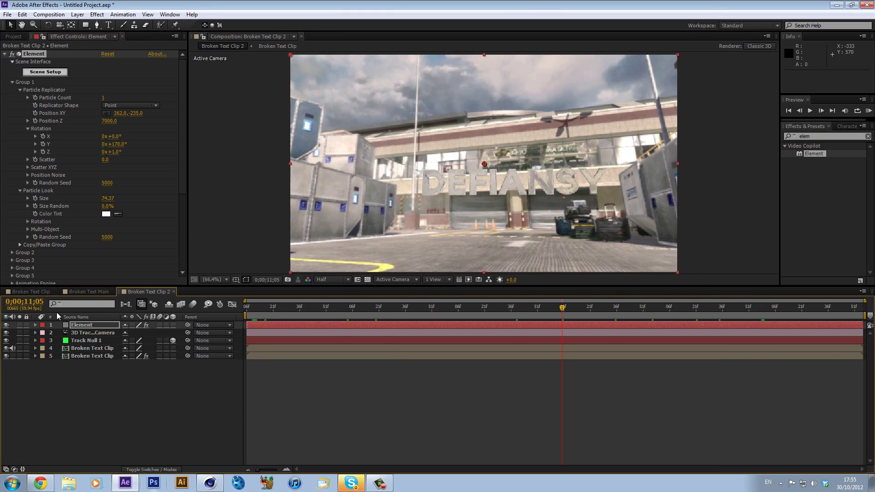
Step: Examine the animated Position XY and Position Z of the Element text in Broken Text Main across the shot and return to Broken Text Clip 2
{"action": "left_click", "coordinate": [71, 291]}
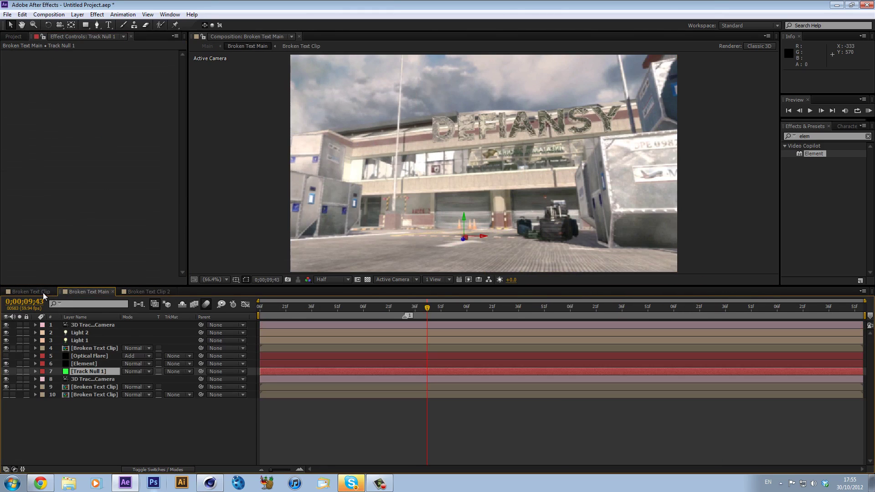
{"action": "left_click", "coordinate": [94, 363]}
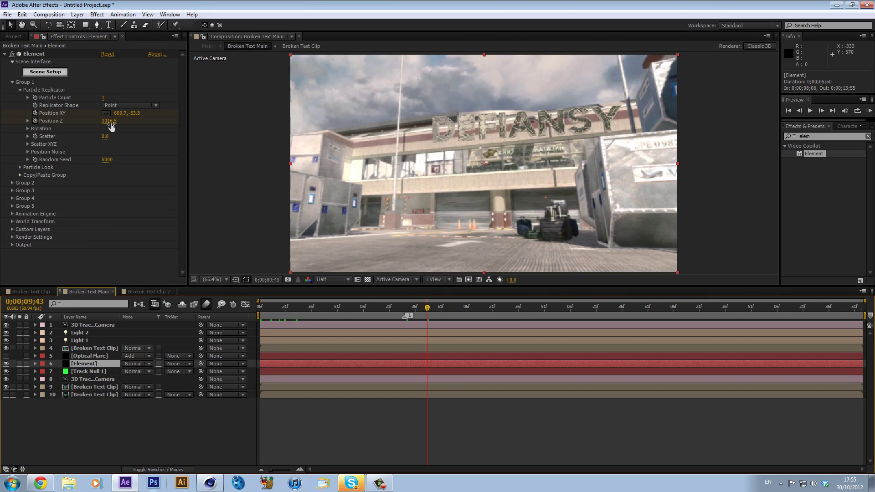
{"action": "left_click_drag", "start_coordinate": [275, 308], "coordinate": [448, 312]}
{"action": "left_click", "coordinate": [439, 314]}
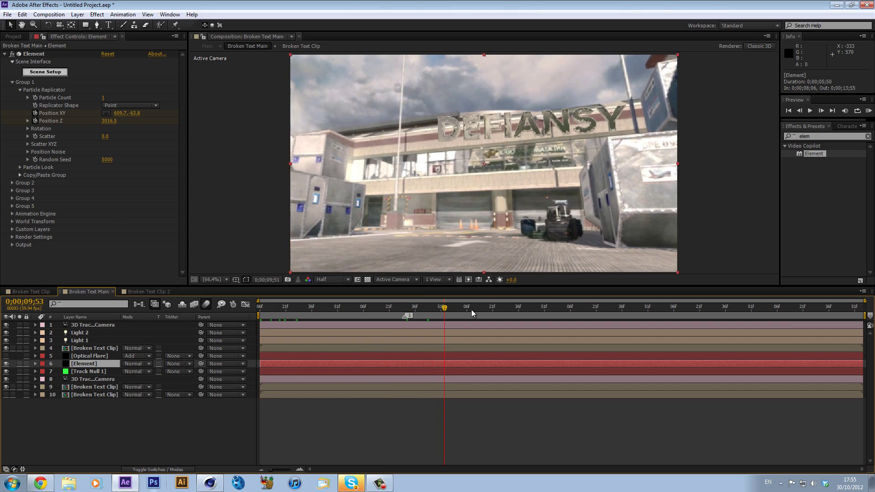
{"action": "left_click_drag", "start_coordinate": [247, 305], "coordinate": [214, 307]}
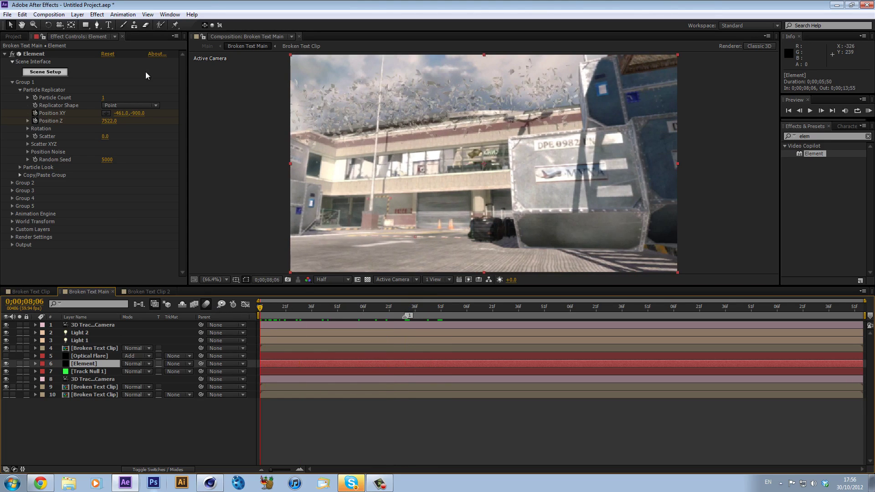
{"action": "left_click", "coordinate": [442, 311]}
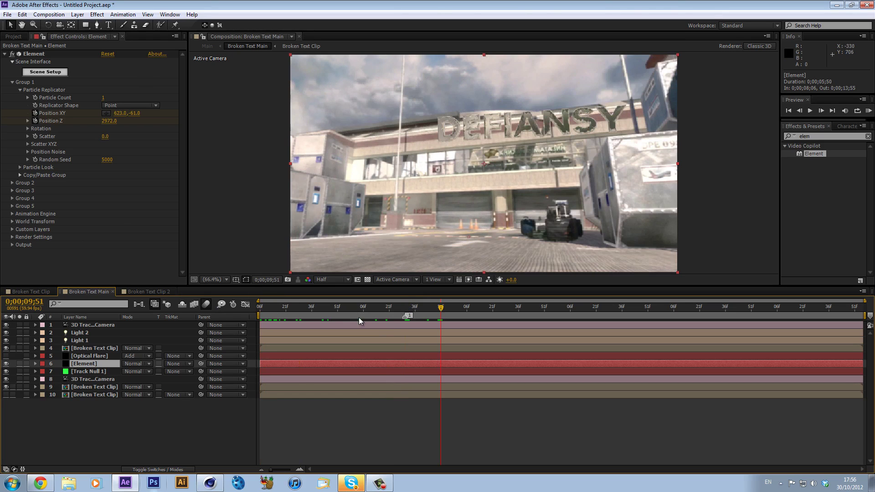
{"action": "left_click", "coordinate": [158, 292]}
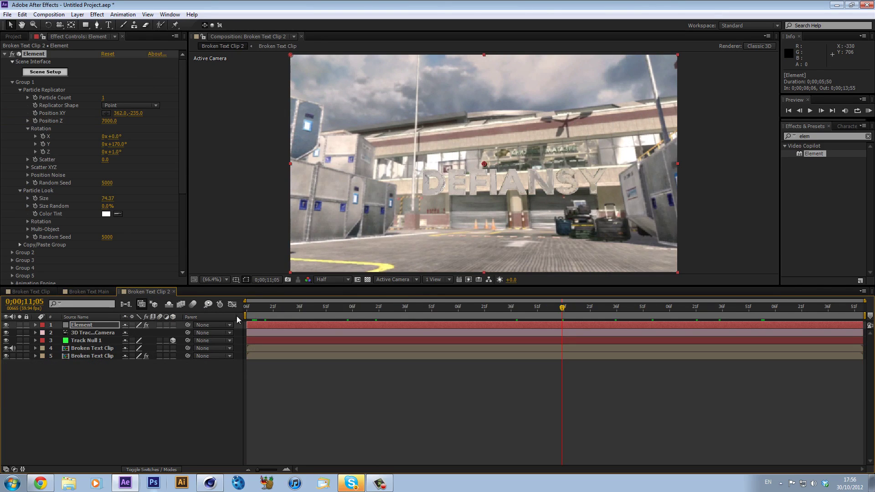
Step: Set Position Z of Group 1's Particle Replicator to 3500 and the particle size to 34.57
{"action": "left_click", "coordinate": [108, 121]}
{"action": "type", "text": "3"}
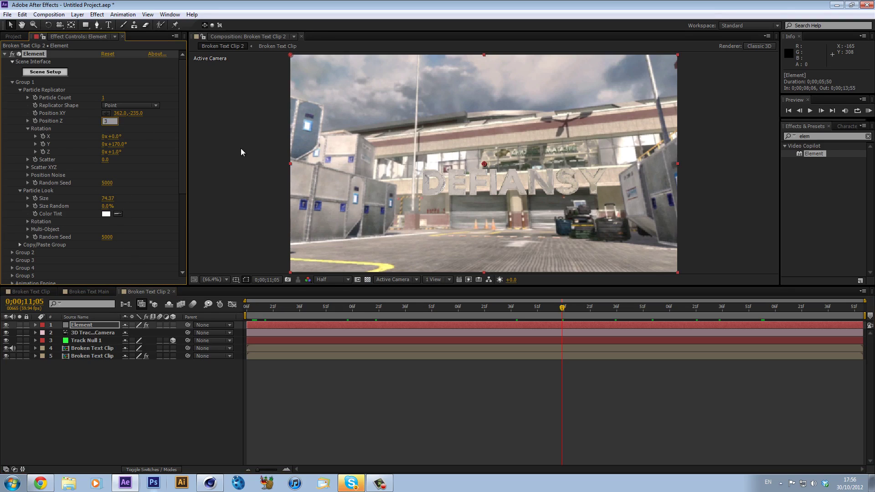
{"action": "type", "text": "500"}
{"action": "key", "text": "Return"}
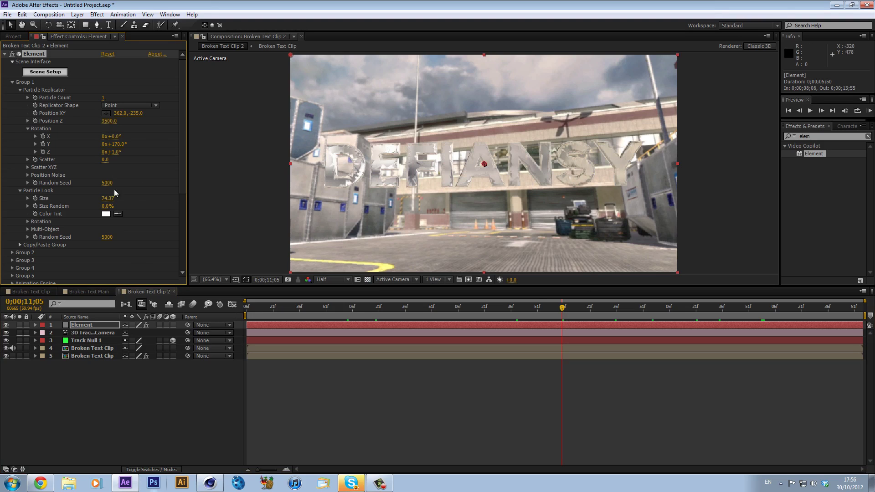
{"action": "left_click_drag", "start_coordinate": [106, 201], "coordinate": [4, 273]}
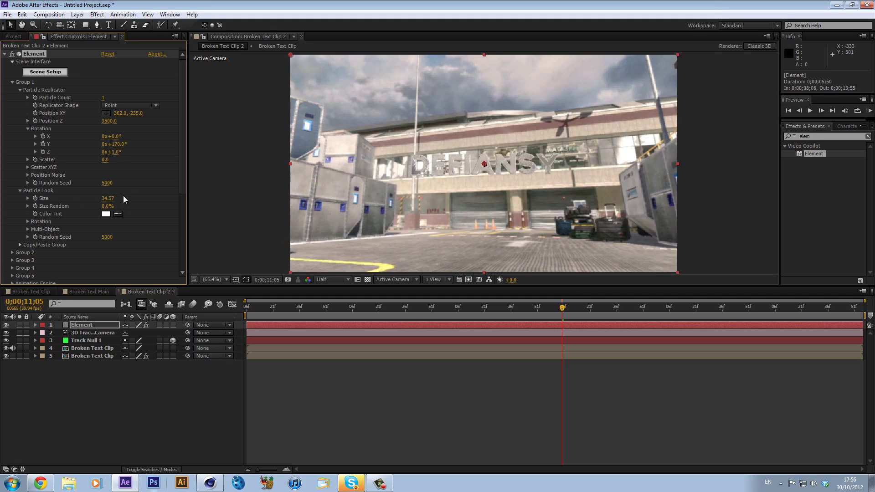
Step: Check the text placement across the shot and set Group 1's Position XY to 655, -235 at 0;00;12;38
{"action": "left_click_drag", "start_coordinate": [300, 307], "coordinate": [405, 308]}
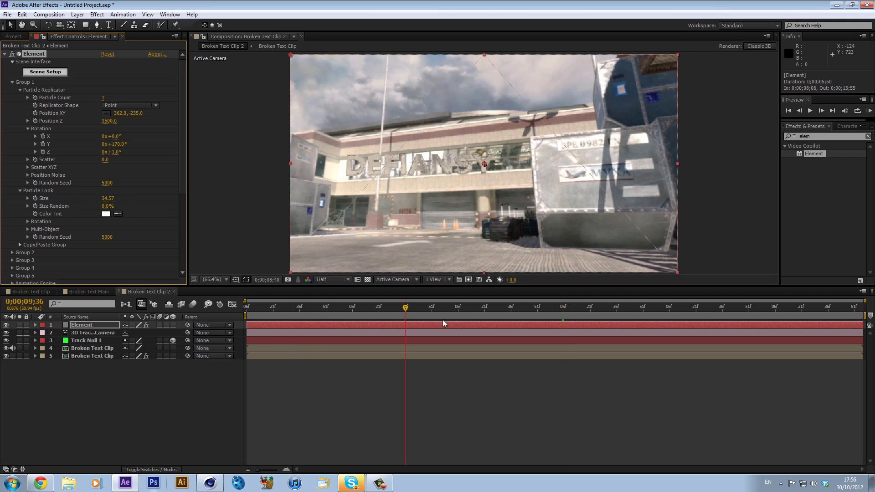
{"action": "left_click", "coordinate": [596, 316]}
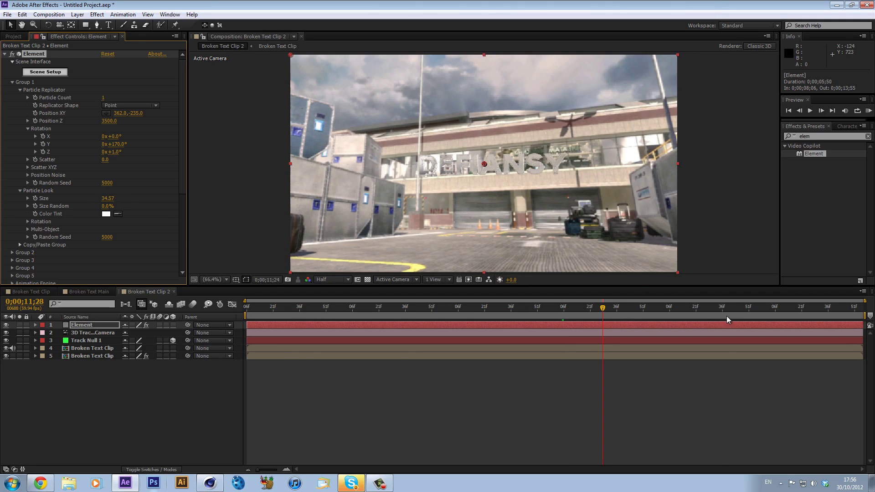
{"action": "left_click", "coordinate": [725, 316]}
{"action": "left_click_drag", "start_coordinate": [120, 117], "coordinate": [253, 133]}
Step: Compare the text with Broken Text Main and set Group 1's Position Z to 3000 in Broken Text Clip 2
{"action": "left_click", "coordinate": [89, 292]}
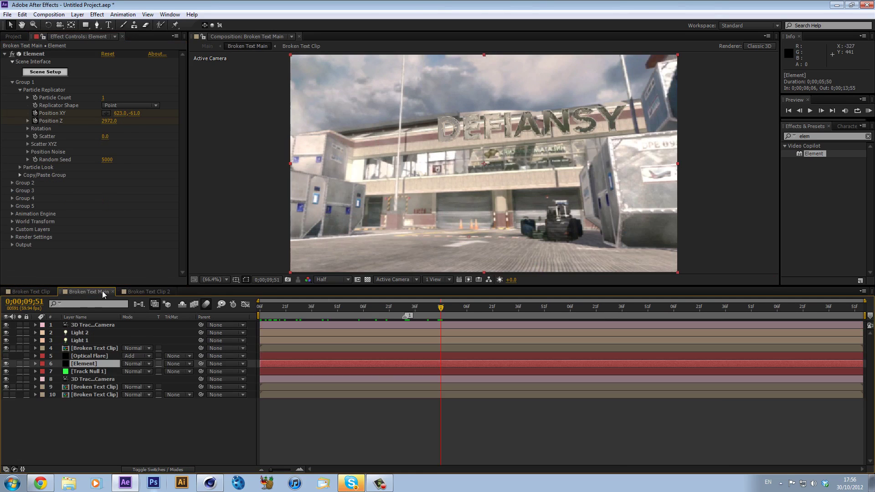
{"action": "left_click", "coordinate": [146, 292]}
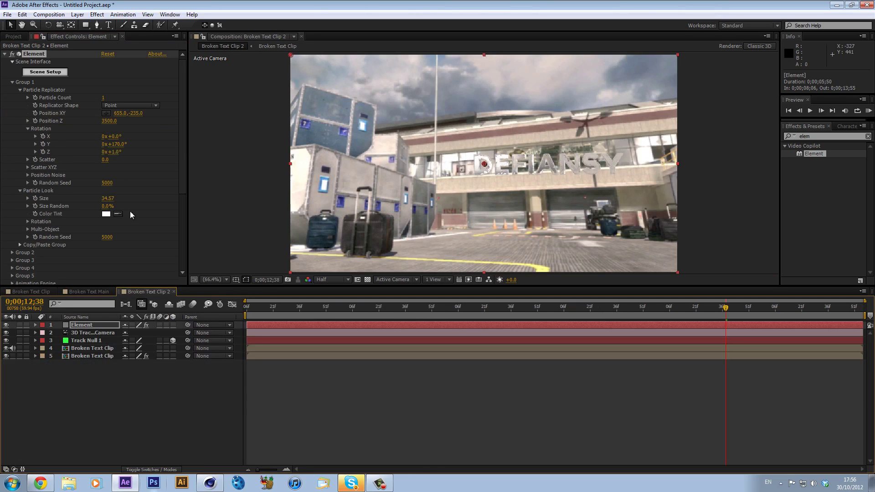
{"action": "left_click", "coordinate": [109, 121]}
{"action": "type", "text": "3000"}
{"action": "key", "text": "Return"}
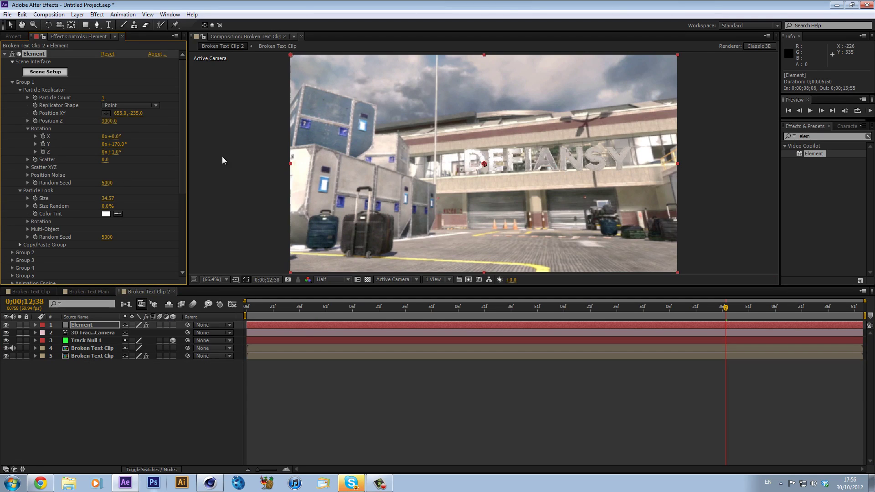
Step: Start keyframing Position XY and Position Z of the Particle Replicator at 0;00;09;55
{"action": "left_click", "coordinate": [249, 315]}
{"action": "key", "text": "space"}
{"action": "left_click_drag", "start_coordinate": [248, 315], "coordinate": [438, 312]}
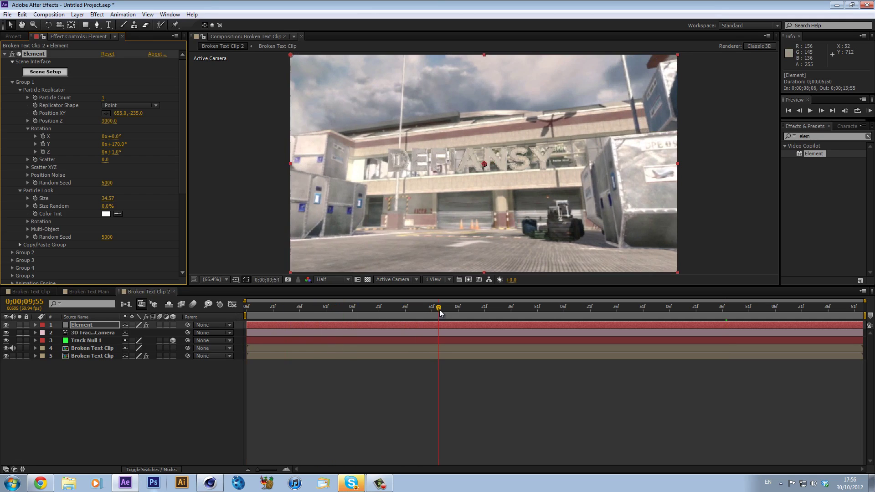
{"action": "left_click", "coordinate": [33, 113]}
{"action": "left_click", "coordinate": [48, 121], "text": "shift"}
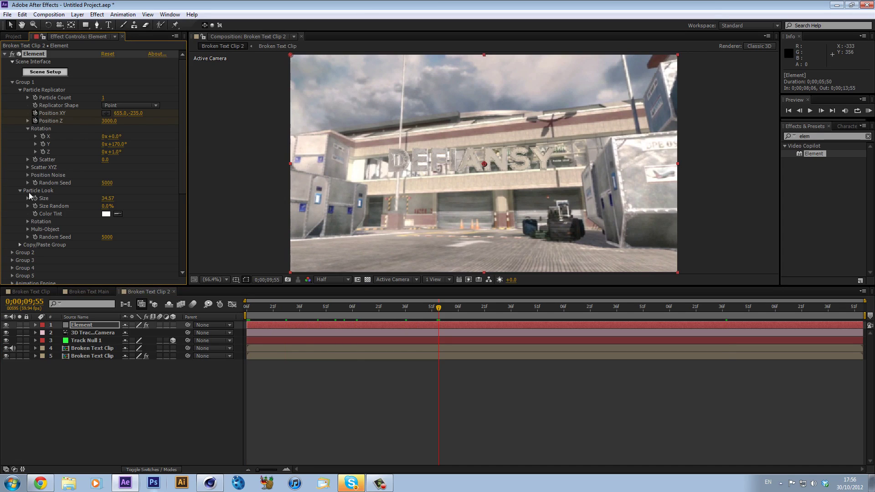
Step: Enable Multi-Object for Group 1, keyframe its Rotation Random and Scatter at 0;00;09;55, and show only the layer's keyframed properties
{"action": "left_click", "coordinate": [27, 229]}
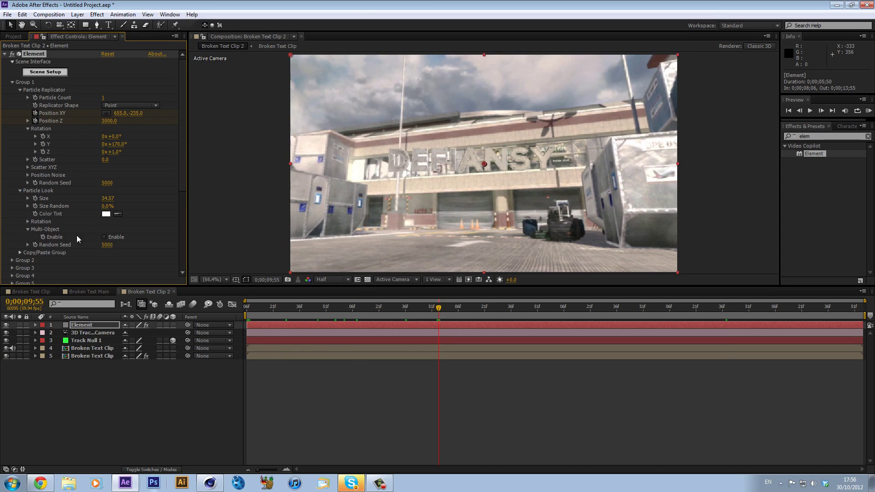
{"action": "left_click", "coordinate": [104, 237]}
{"action": "scroll", "coordinate": [69, 244], "scroll_direction": "down", "scroll_amount": 5}
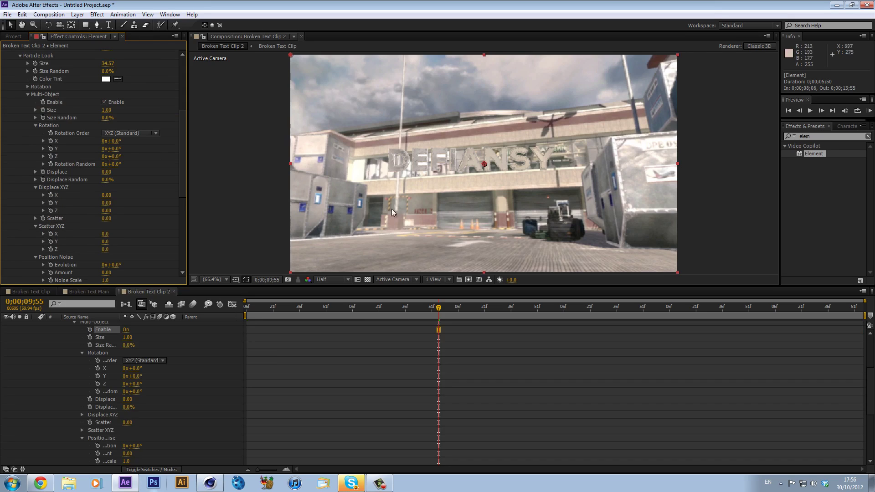
{"action": "left_click", "coordinate": [51, 164]}
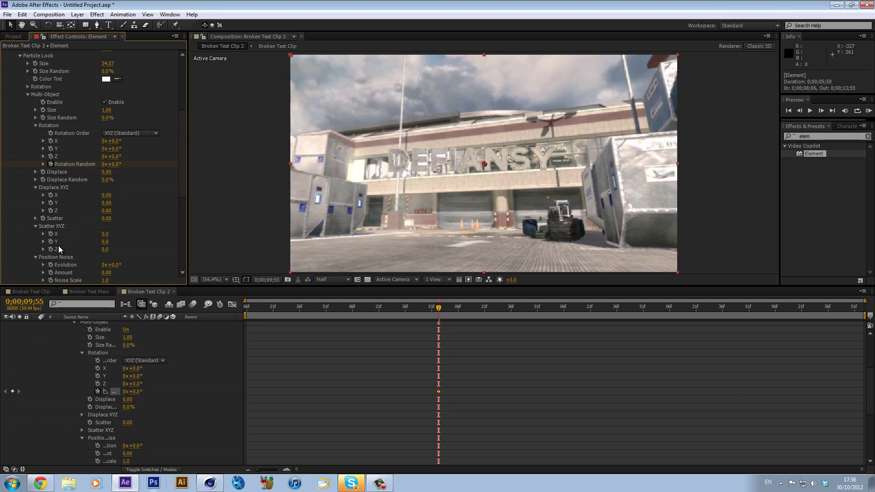
{"action": "left_click", "coordinate": [43, 219]}
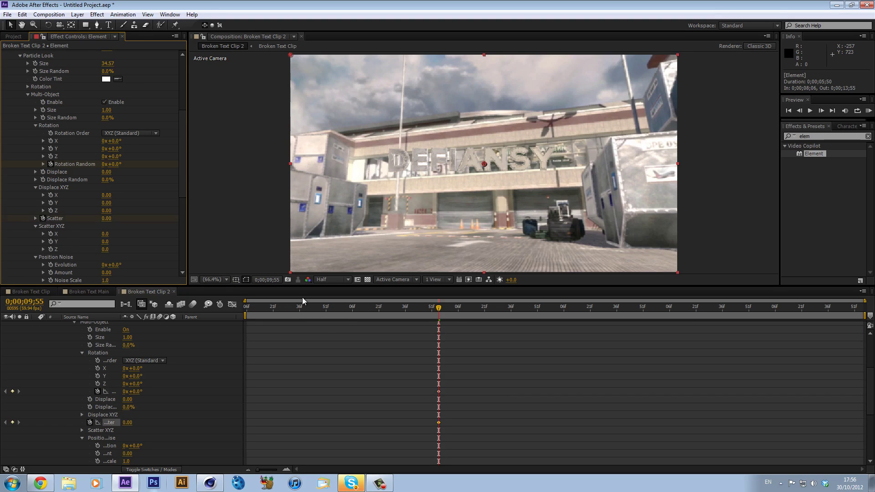
{"action": "scroll", "coordinate": [438, 387], "scroll_direction": "up", "scroll_amount": 4}
{"action": "key", "text": "u"}
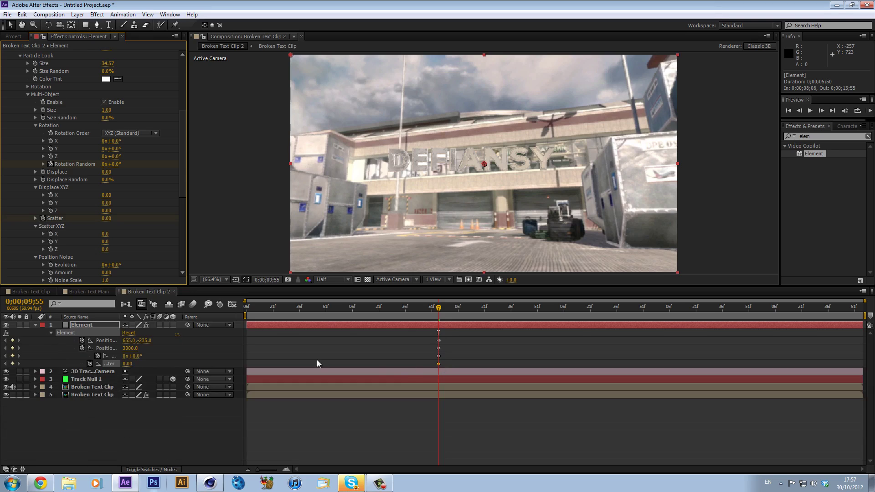
Step: Set Multi-Object Rotation Random to 320° and Scatter to 22.18 at 0;00;08;06
{"action": "left_click", "coordinate": [248, 313]}
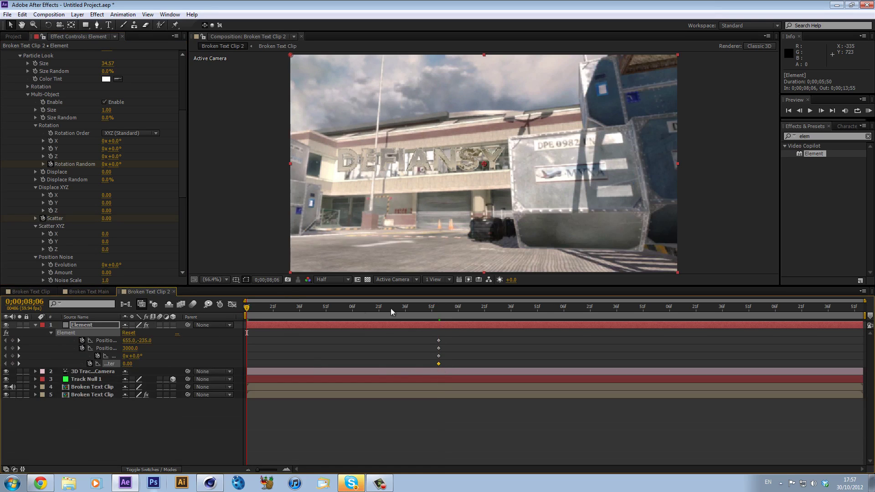
{"action": "left_click_drag", "start_coordinate": [111, 164], "coordinate": [276, 180]}
{"action": "left_click_drag", "start_coordinate": [106, 219], "coordinate": [171, 207]}
{"action": "left_click_drag", "start_coordinate": [102, 220], "coordinate": [207, 230]}
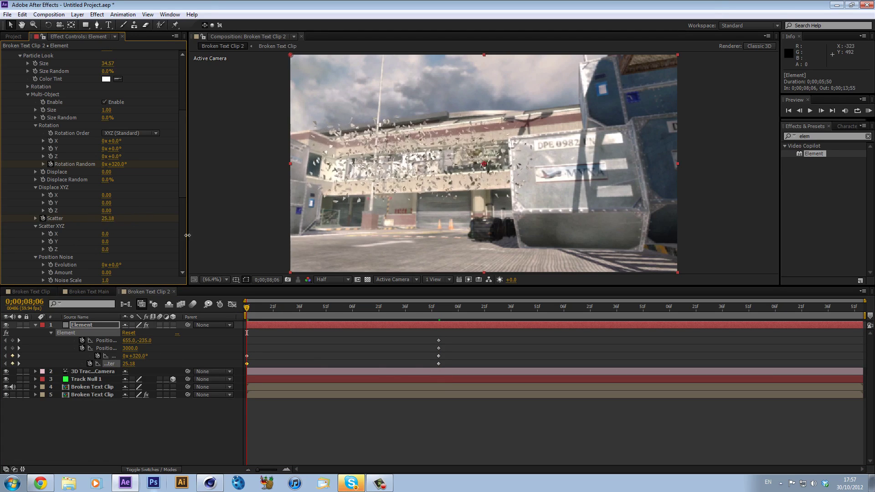
Step: Start keyframing the X value of Multi-Object Displace XYZ at 0;00;09;55
{"action": "left_click", "coordinate": [439, 308]}
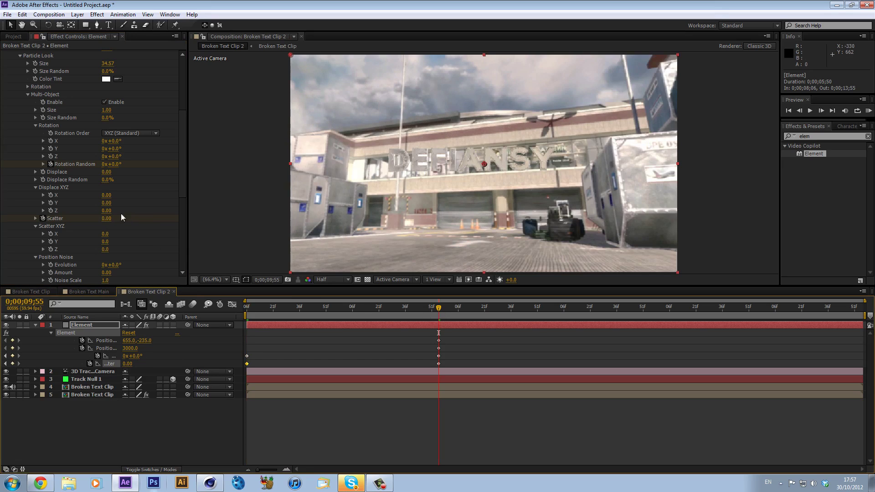
{"action": "left_click", "coordinate": [50, 196]}
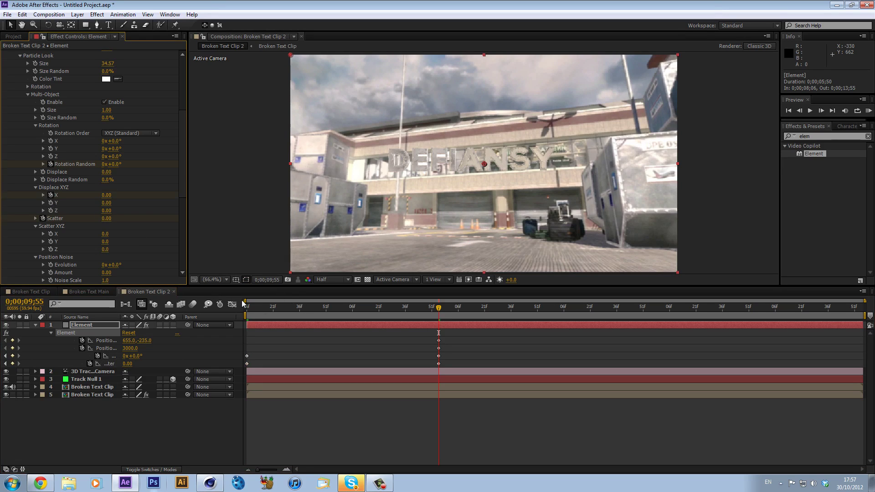
Step: Set the Particle Replicator's Position Z to 5410 and Position XY to 124, -510 at 0;00;08;06
{"action": "left_click_drag", "start_coordinate": [253, 308], "coordinate": [232, 311]}
{"action": "left_click", "coordinate": [214, 311]}
{"action": "scroll", "coordinate": [120, 130], "scroll_direction": "up", "scroll_amount": 5}
{"action": "left_click_drag", "start_coordinate": [109, 109], "coordinate": [236, 122]}
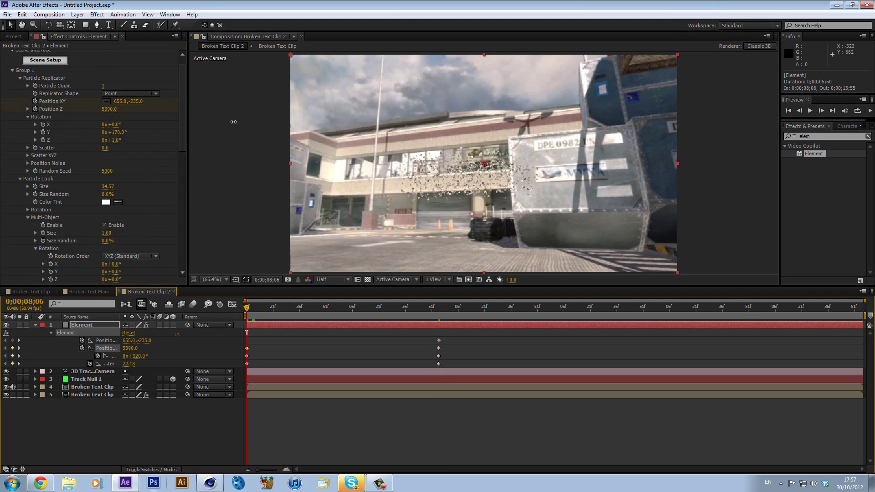
{"action": "left_click_drag", "start_coordinate": [275, 311], "coordinate": [37, 305]}
{"action": "left_click_drag", "start_coordinate": [120, 102], "coordinate": [2, 118]}
{"action": "left_click_drag", "start_coordinate": [128, 101], "coordinate": [43, 109]}
{"action": "left_click_drag", "start_coordinate": [139, 103], "coordinate": [4, 112]}
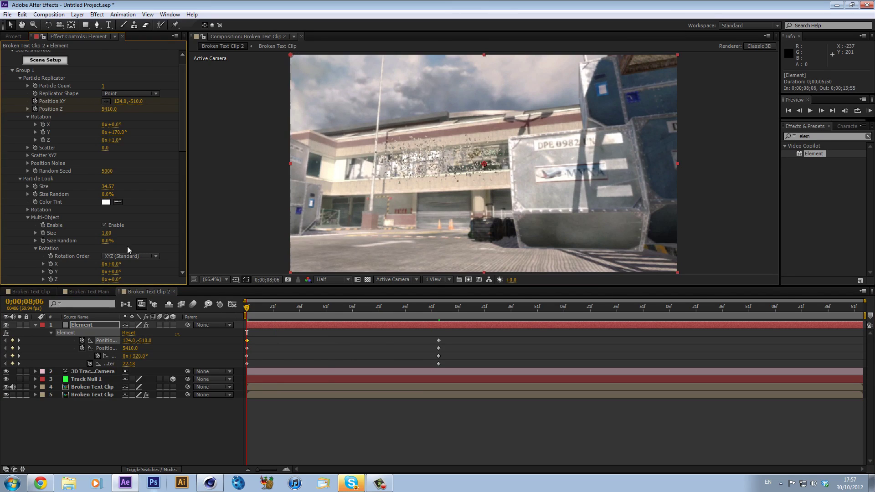
Step: Reveal the Element layer's keyframed properties, set Multi-Object Displace X to 1.05 at 0;00;08;06 and the particle size to 43.87
{"action": "scroll", "coordinate": [122, 239], "scroll_direction": "down", "scroll_amount": 1}
{"action": "left_click", "coordinate": [381, 325]}
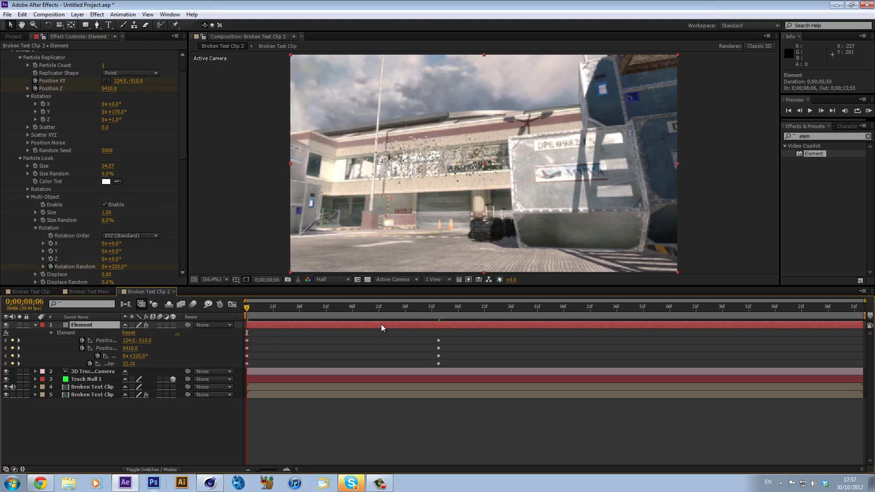
{"action": "key", "text": "u"}
{"action": "key", "text": "u"}
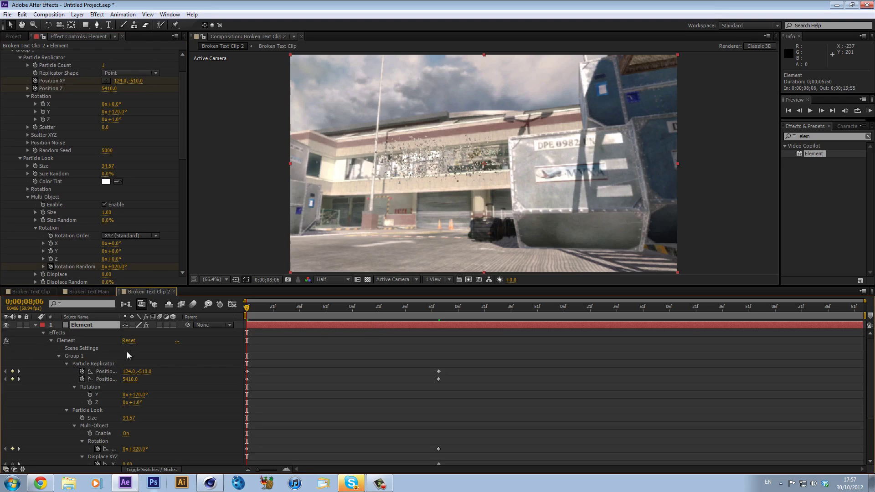
{"action": "left_click", "coordinate": [436, 326]}
{"action": "key", "text": "u"}
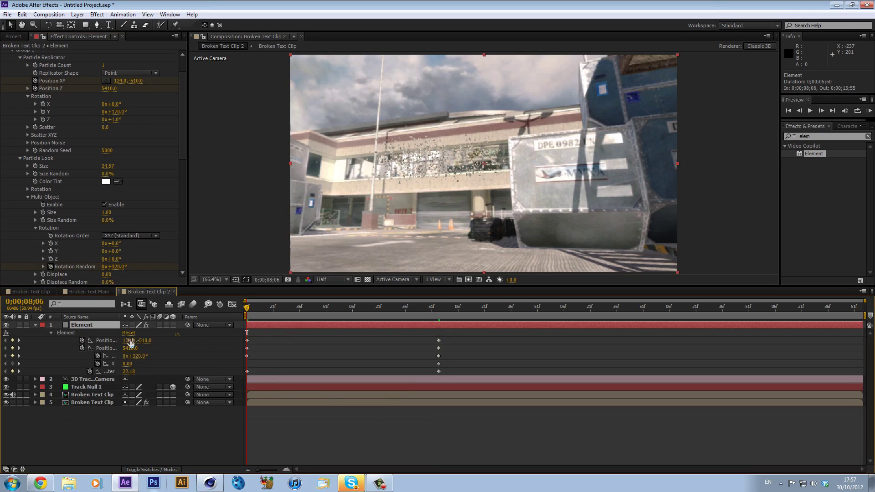
{"action": "left_click_drag", "start_coordinate": [131, 364], "coordinate": [209, 370]}
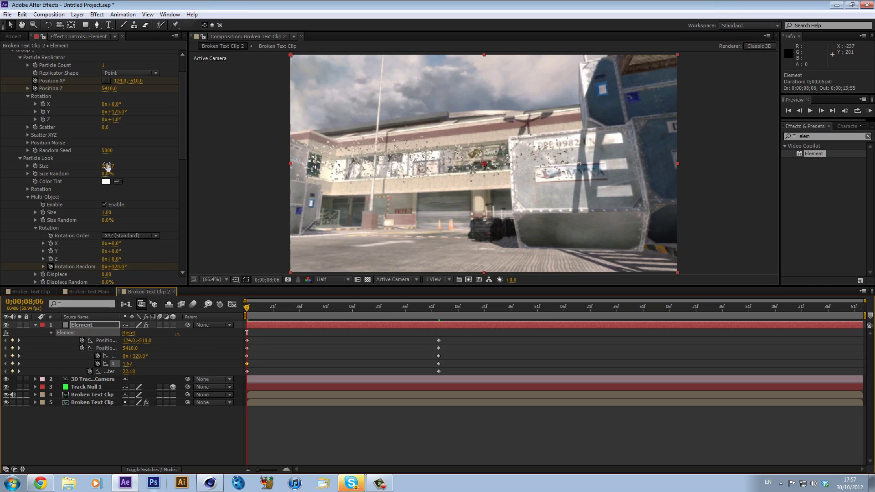
{"action": "left_click_drag", "start_coordinate": [108, 166], "coordinate": [173, 180]}
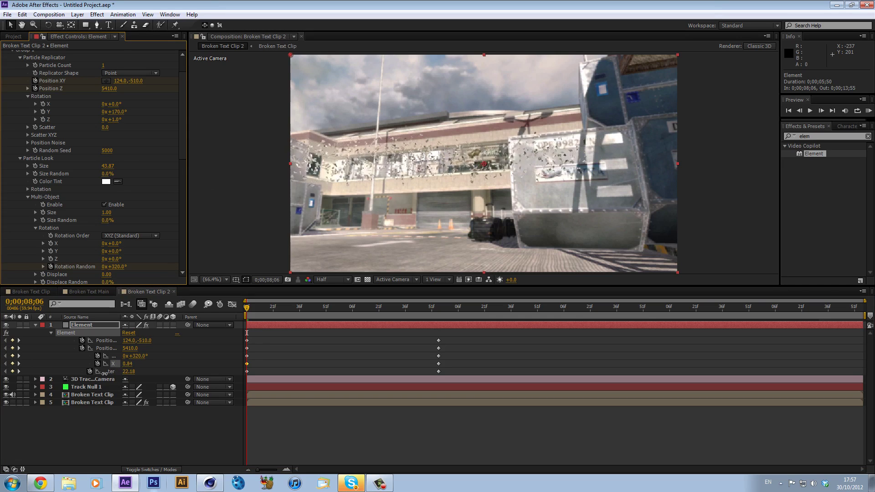
{"action": "left_click_drag", "start_coordinate": [114, 374], "coordinate": [119, 374]}
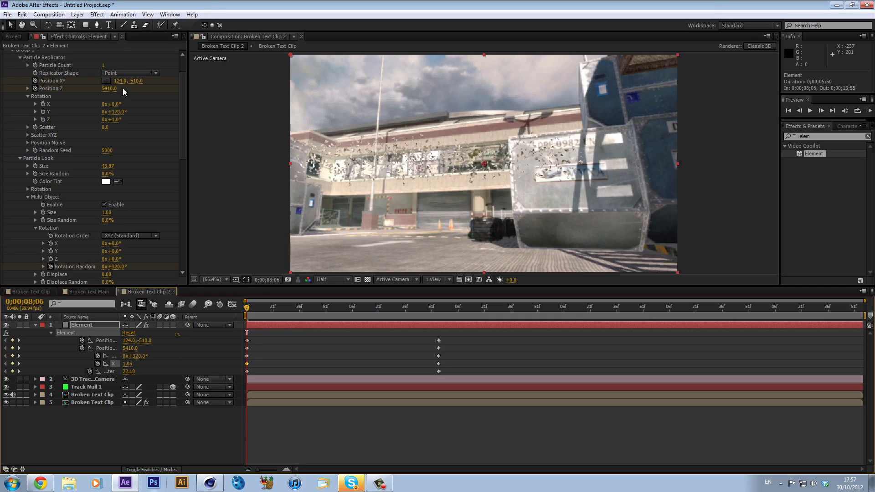
Step: Set Position XY to 704, -577 and Multi-Object Scatter to 28.80 at 0;00;08;06
{"action": "left_click_drag", "start_coordinate": [128, 79], "coordinate": [231, 79]}
{"action": "left_click_drag", "start_coordinate": [401, 88], "coordinate": [397, 88]}
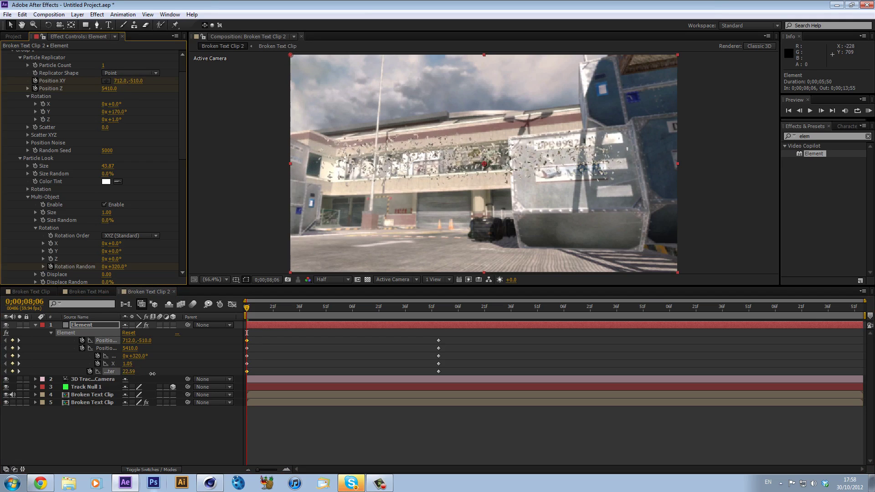
{"action": "left_click_drag", "start_coordinate": [376, 362], "coordinate": [357, 308]}
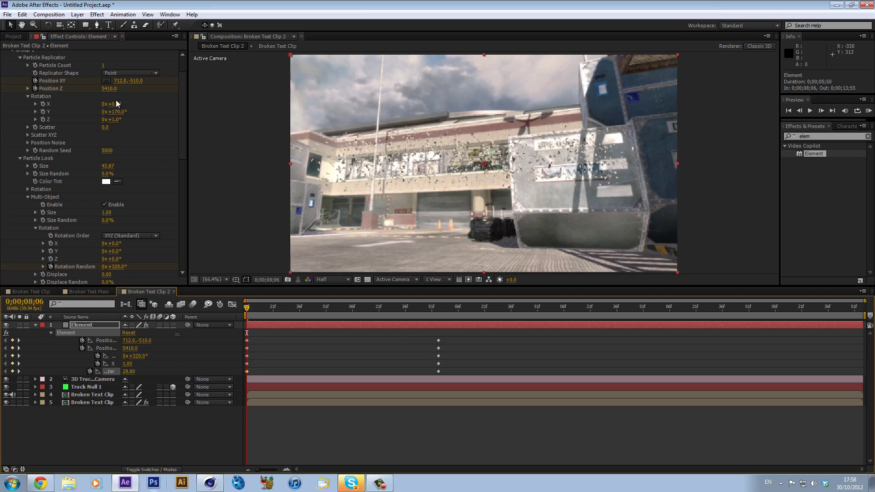
{"action": "left_click_drag", "start_coordinate": [135, 80], "coordinate": [112, 87]}
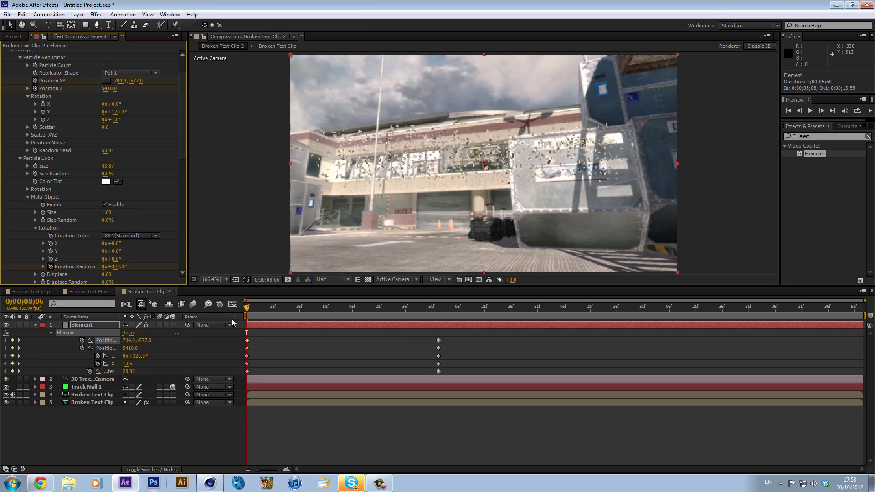
Step: Try a different Z rotation at 0;00;09;55, undo it, and set the Particle Replicator's rotation to X -5° and Y 178°
{"action": "left_click_drag", "start_coordinate": [247, 309], "coordinate": [442, 319]}
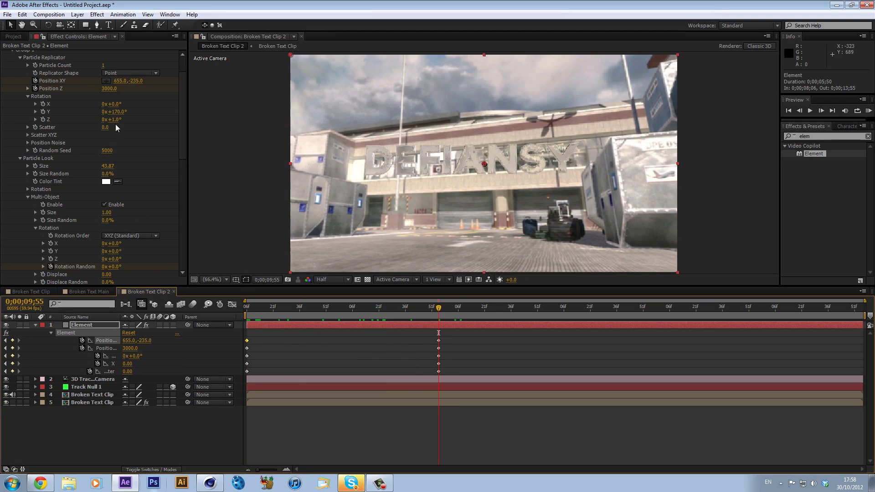
{"action": "left_click_drag", "start_coordinate": [114, 119], "coordinate": [120, 121]}
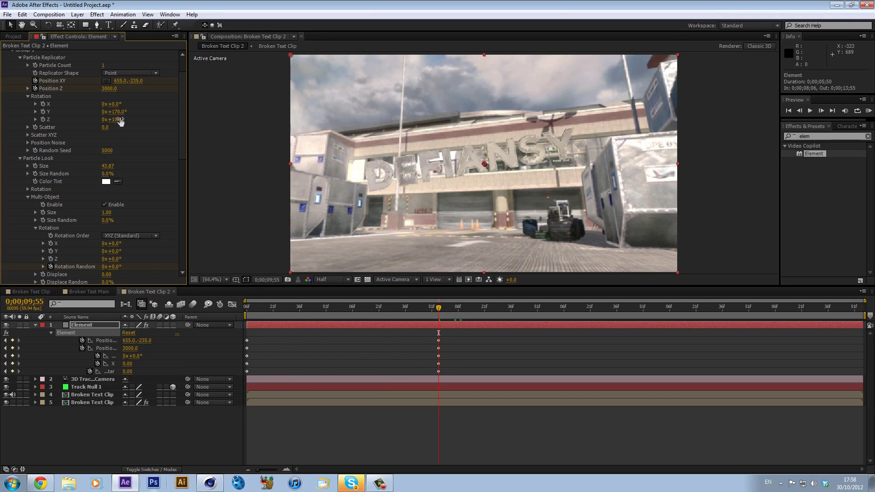
{"action": "key", "text": "ctrl+z"}
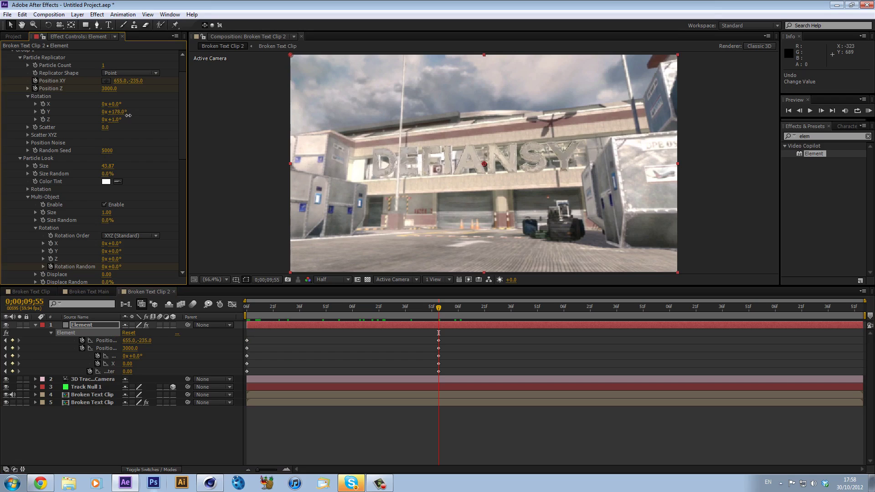
{"action": "left_click_drag", "start_coordinate": [118, 104], "coordinate": [118, 112]}
Step: Scrub between 0;00;08;06 and 0;00;10;23 to check how the scattered shards assemble into the text
{"action": "left_click_drag", "start_coordinate": [256, 310], "coordinate": [233, 316]}
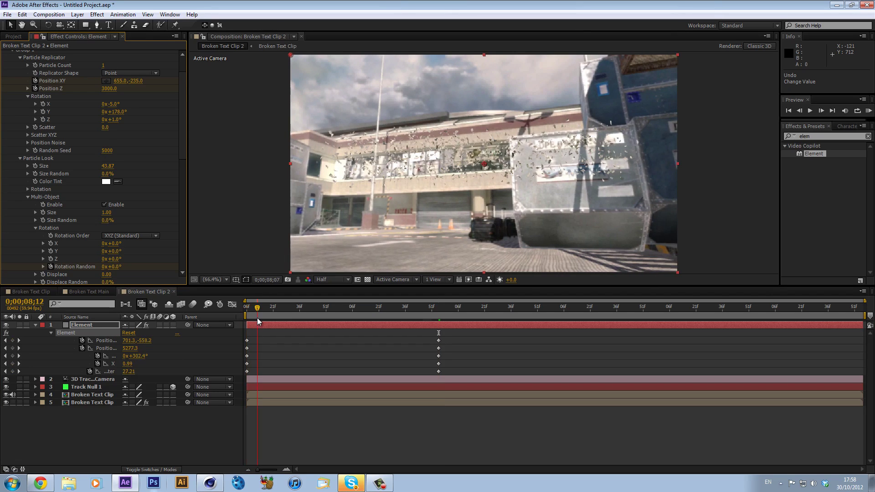
{"action": "left_click", "coordinate": [83, 396]}
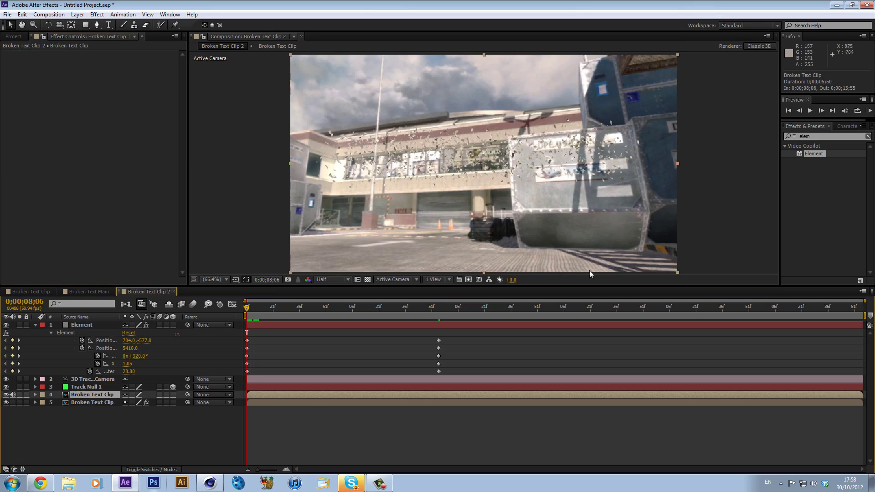
{"action": "left_click_drag", "start_coordinate": [273, 312], "coordinate": [489, 321]}
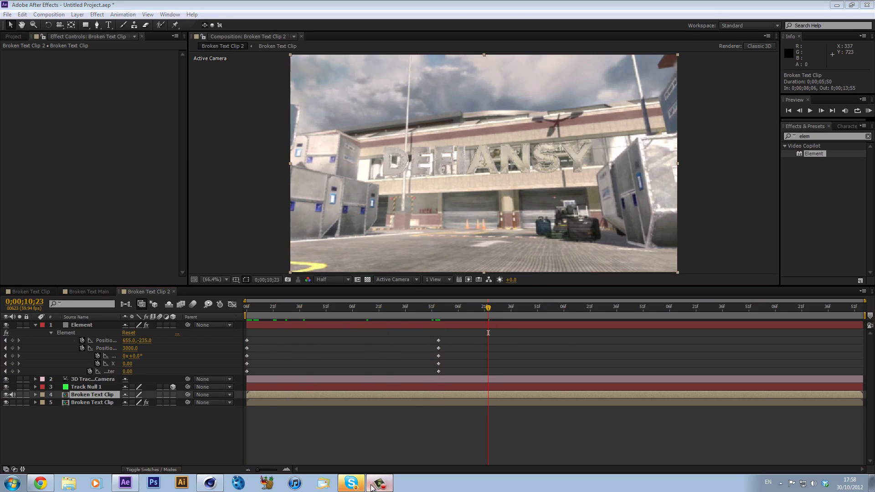
{"action": "left_click", "coordinate": [372, 487]}
{"action": "left_click", "coordinate": [378, 485]}
{"action": "left_click_drag", "start_coordinate": [251, 312], "coordinate": [437, 315]}
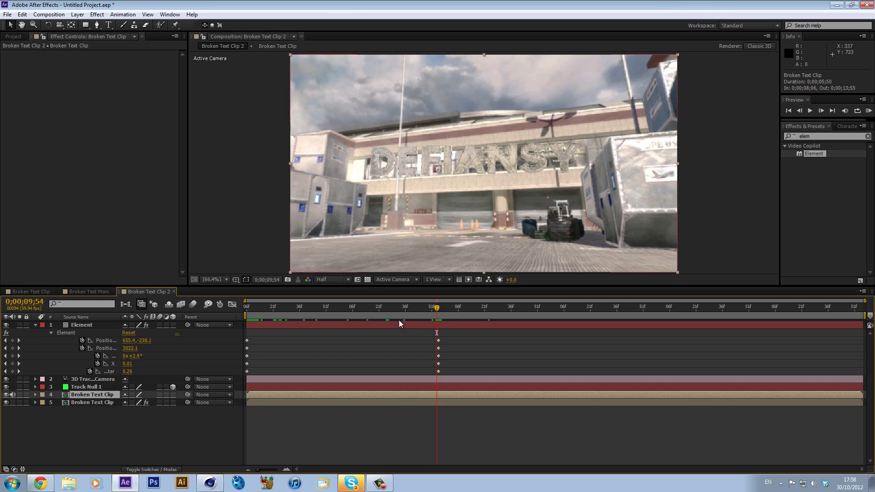
Step: Add a white parallel light with 50% intensity, shadow casting on and 200% shadow darkness
{"action": "left_click", "coordinate": [77, 14]}
{"action": "mouse_move", "coordinate": [90, 26]}
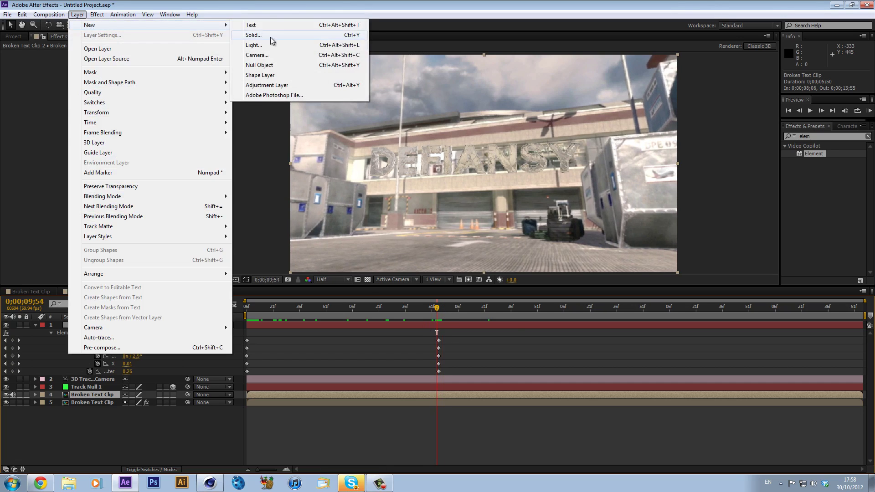
{"action": "left_click", "coordinate": [254, 45]}
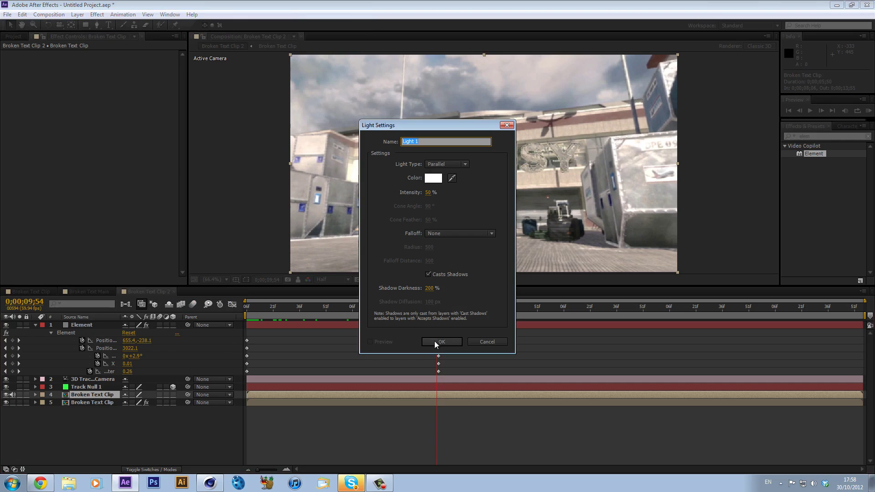
{"action": "left_click", "coordinate": [435, 341]}
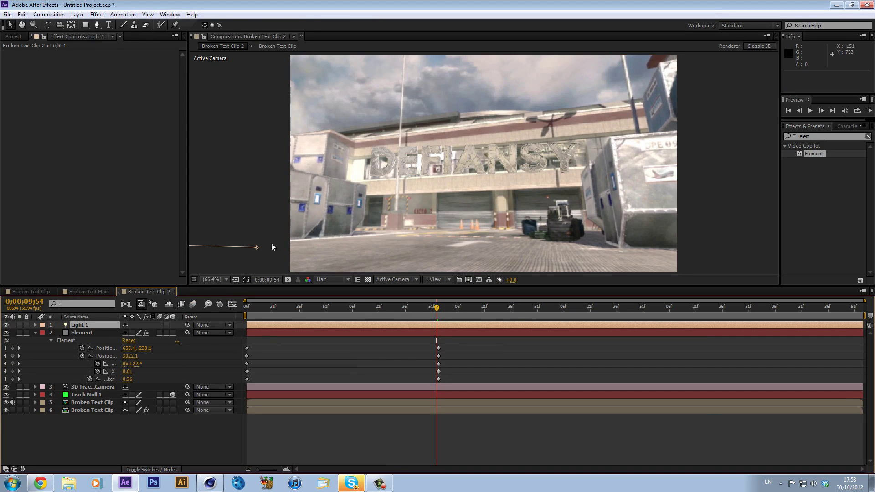
Step: Move the parallel light above the text to about 1312, -27, -330 and fit the composition view again
{"action": "scroll", "coordinate": [274, 238], "scroll_direction": "down", "scroll_amount": 4}
{"action": "scroll", "coordinate": [310, 201], "scroll_direction": "up", "scroll_amount": 1}
{"action": "left_click_drag", "start_coordinate": [343, 194], "coordinate": [460, 157]}
{"action": "left_click", "coordinate": [220, 280]}
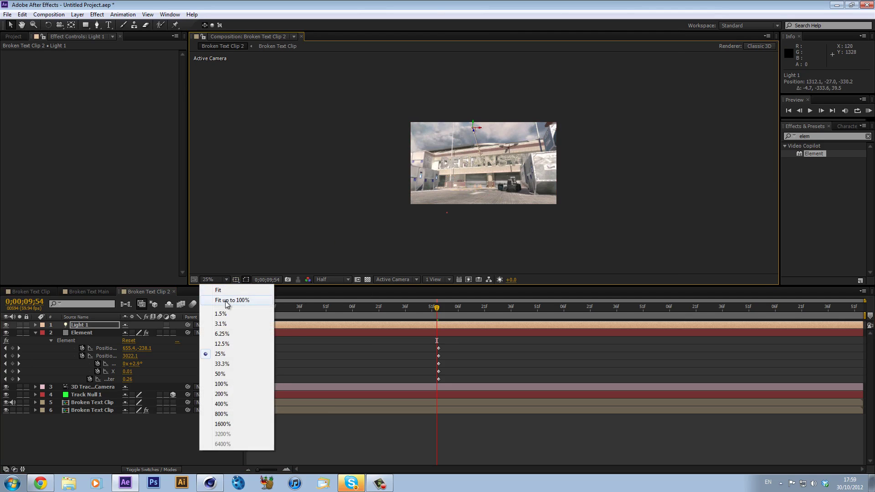
{"action": "left_click", "coordinate": [227, 300]}
Step: Add a second light of type Ambient with a white color and 50% intensity
{"action": "left_click", "coordinate": [77, 14]}
{"action": "mouse_move", "coordinate": [82, 27]}
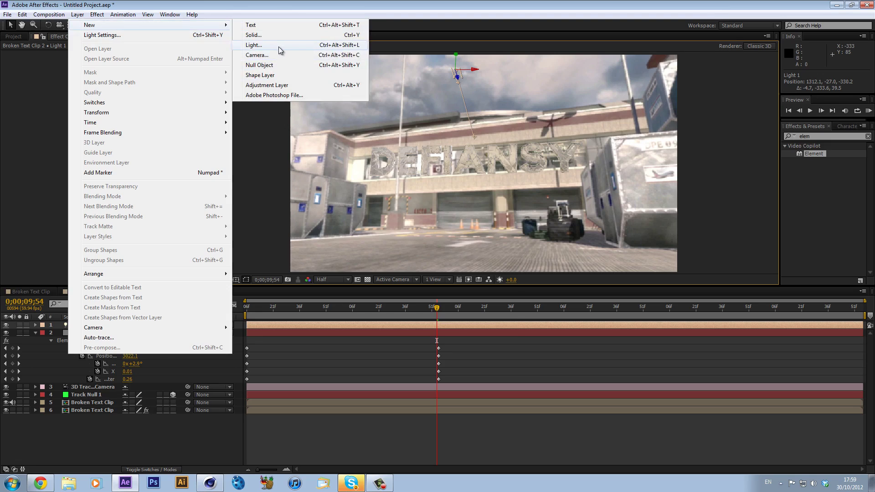
{"action": "left_click", "coordinate": [278, 46]}
{"action": "left_click", "coordinate": [451, 165]}
{"action": "left_click", "coordinate": [450, 205]}
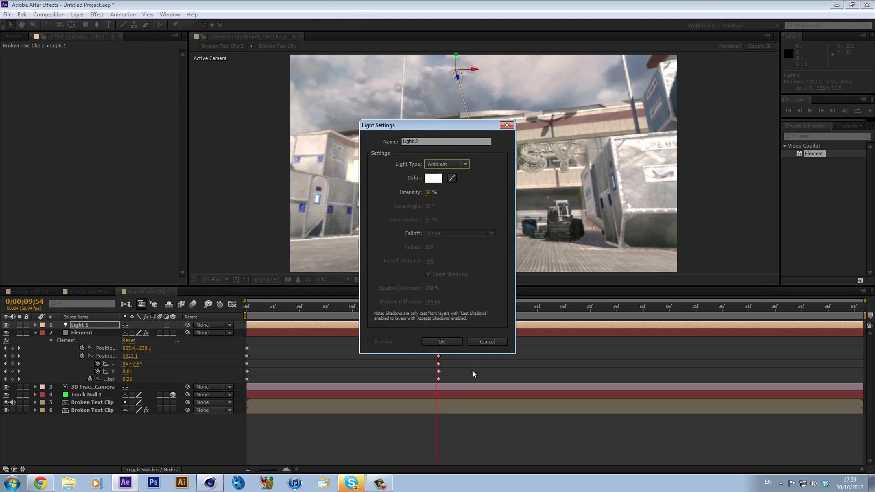
{"action": "left_click", "coordinate": [441, 342]}
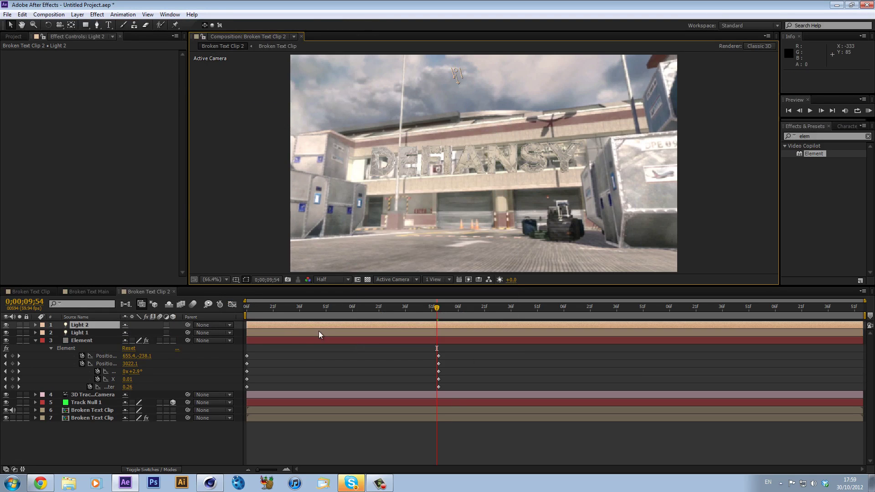
Step: Apply Easy Ease Out to all of the Element layer's keyframes at 0;00;08;06
{"action": "left_click_drag", "start_coordinate": [279, 305], "coordinate": [408, 314]}
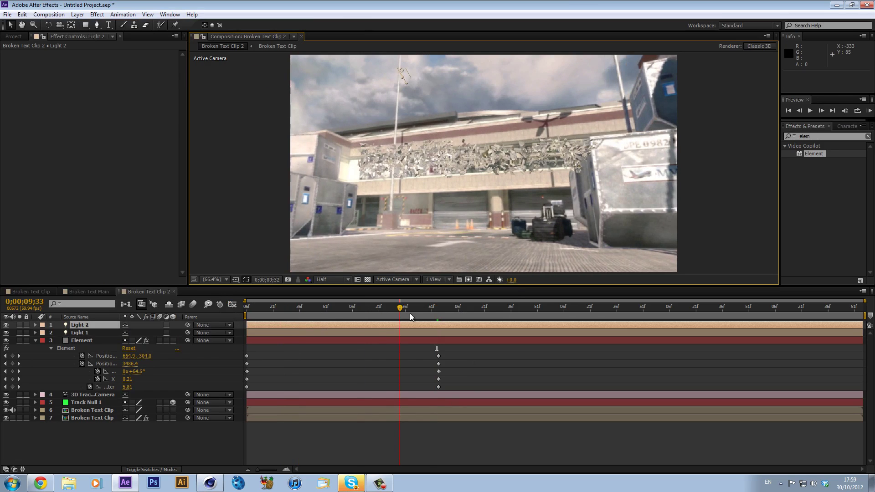
{"action": "left_click_drag", "start_coordinate": [467, 313], "coordinate": [228, 312]}
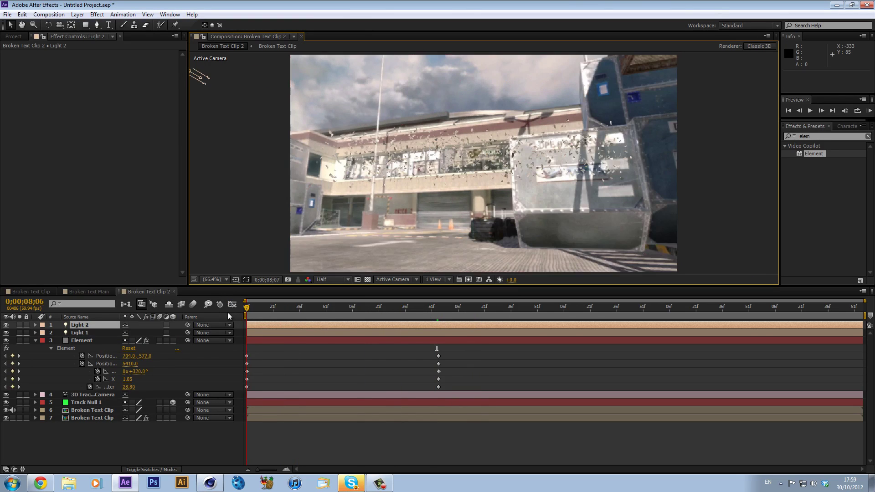
{"action": "left_click_drag", "start_coordinate": [246, 350], "coordinate": [247, 387]}
{"action": "right_click", "coordinate": [247, 387]}
{"action": "mouse_move", "coordinate": [300, 383]}
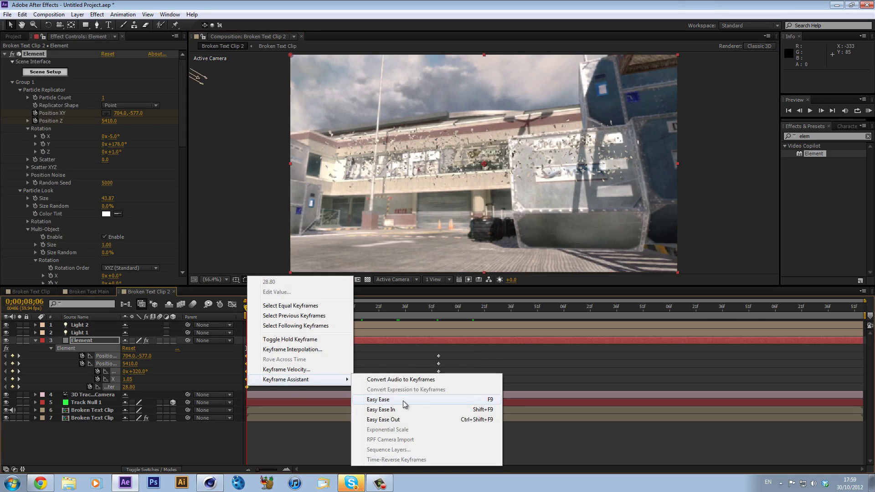
{"action": "left_click", "coordinate": [398, 420]}
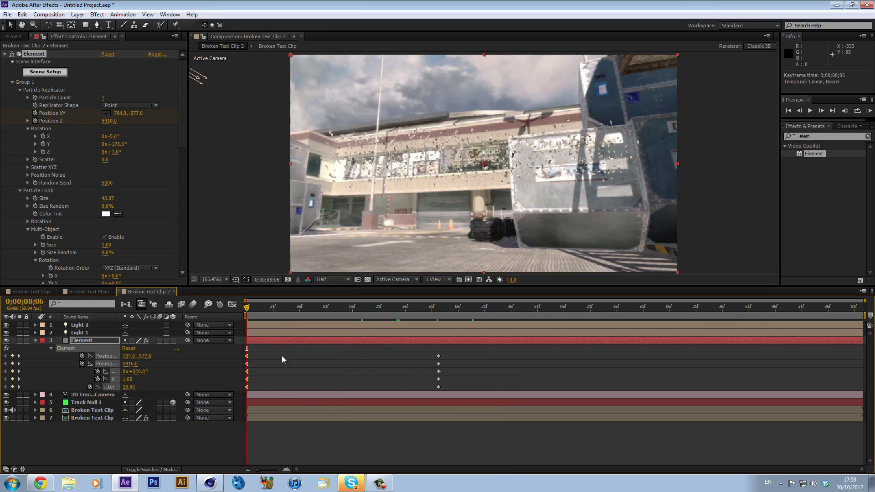
Step: Apply Easy Ease In to all of the Element layer's ending keyframes at 0;00;09;55
{"action": "left_click", "coordinate": [250, 309]}
{"action": "left_click_drag", "start_coordinate": [253, 310], "coordinate": [386, 321]}
{"action": "left_click_drag", "start_coordinate": [437, 352], "coordinate": [442, 390]}
{"action": "right_click", "coordinate": [440, 388]}
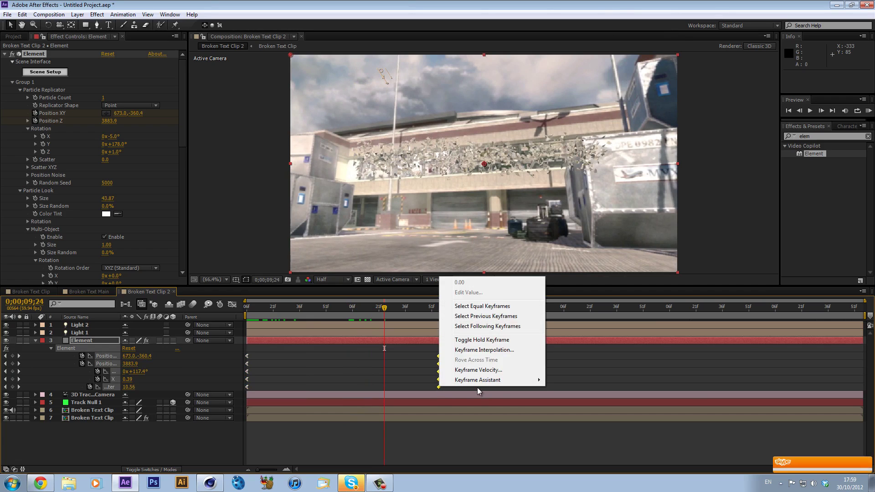
{"action": "mouse_move", "coordinate": [479, 383]}
{"action": "left_click", "coordinate": [594, 411]}
Step: Preview the eased shard animation and set the Particle Look size to 46.52
{"action": "left_click_drag", "start_coordinate": [418, 309], "coordinate": [622, 295]}
{"action": "key", "text": "space"}
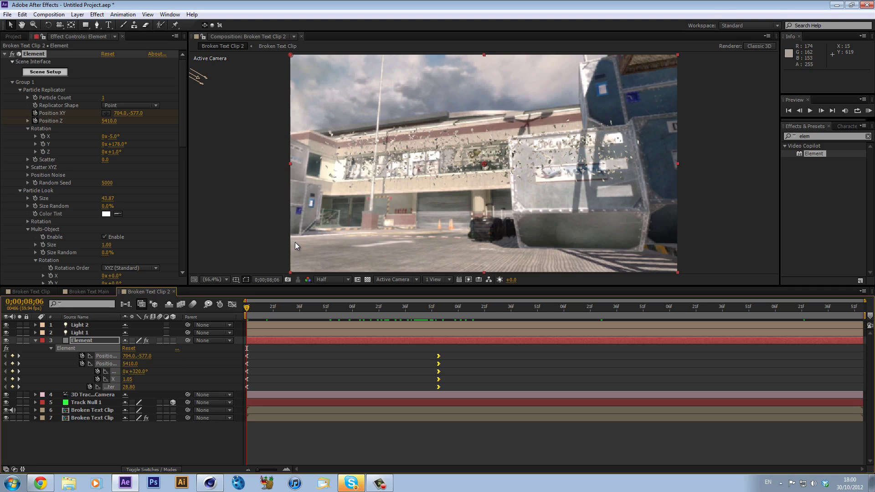
{"action": "left_click_drag", "start_coordinate": [105, 198], "coordinate": [109, 235]}
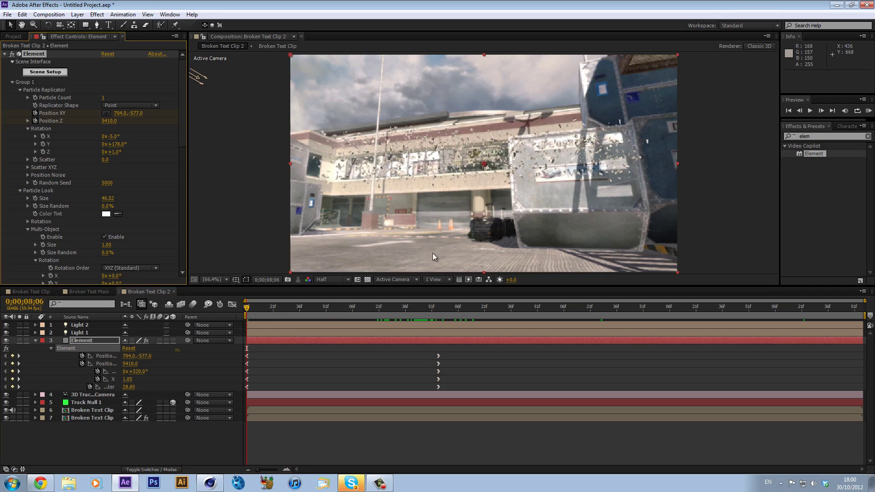
Step: Scrub through the shard animation to examine the assembled text against the footage, stopping at 0;00;10;03
{"action": "left_click_drag", "start_coordinate": [274, 309], "coordinate": [451, 324]}
{"action": "left_click", "coordinate": [507, 308]}
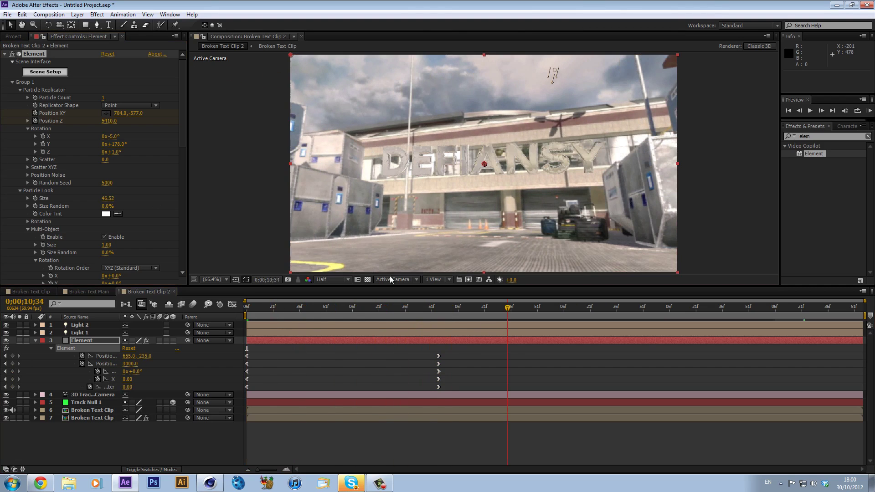
{"action": "left_click", "coordinate": [98, 339]}
{"action": "left_click", "coordinate": [99, 340]}
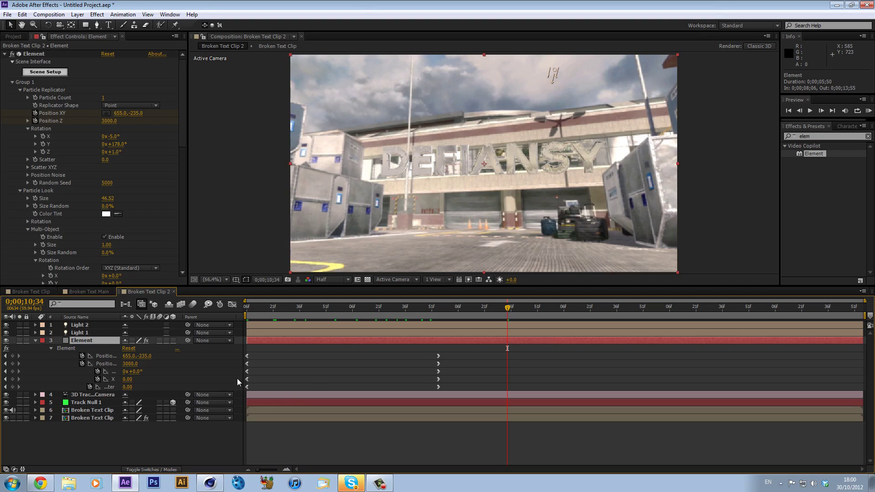
{"action": "left_click", "coordinate": [244, 349]}
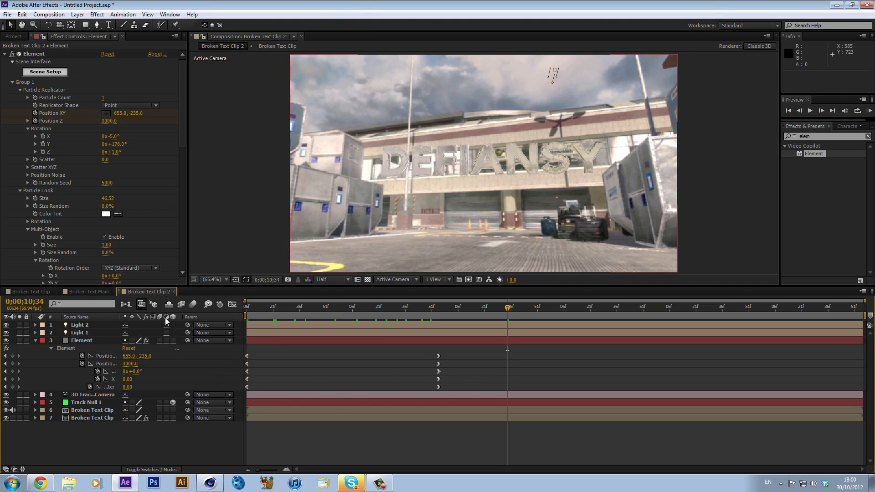
{"action": "left_click", "coordinate": [40, 54]}
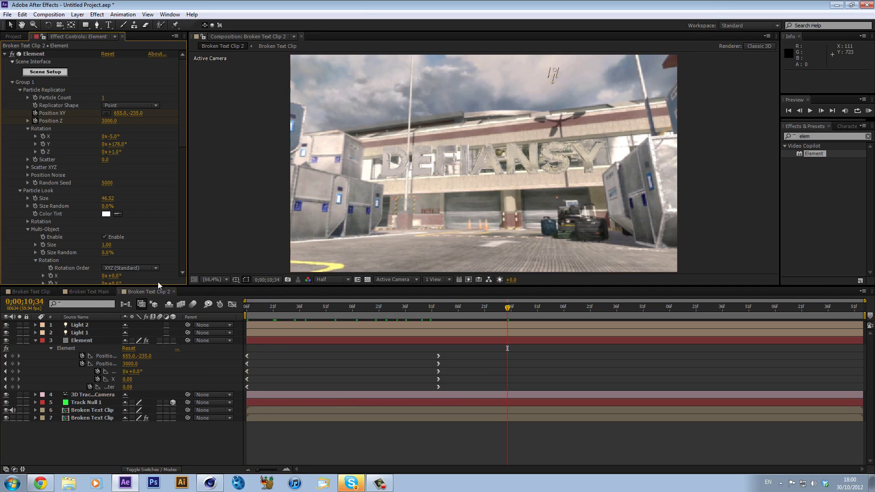
{"action": "left_click_drag", "start_coordinate": [246, 312], "coordinate": [372, 310]}
{"action": "left_click", "coordinate": [452, 313]}
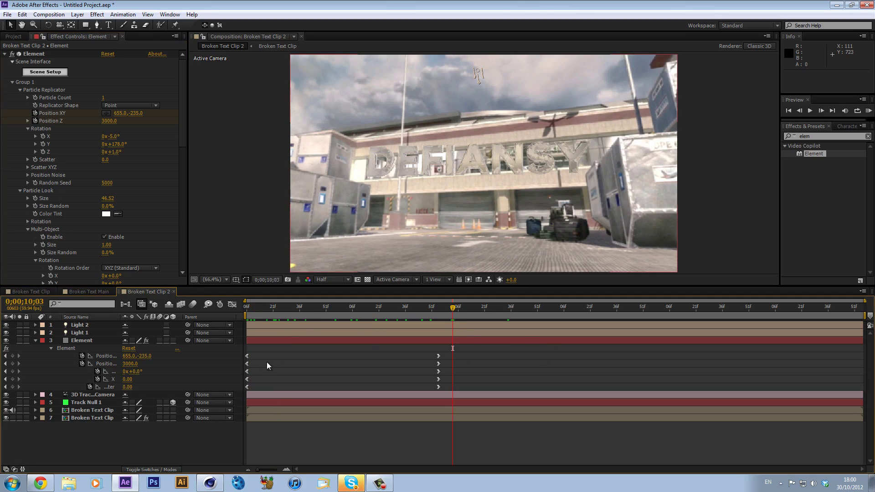
{"action": "left_click", "coordinate": [379, 483]}
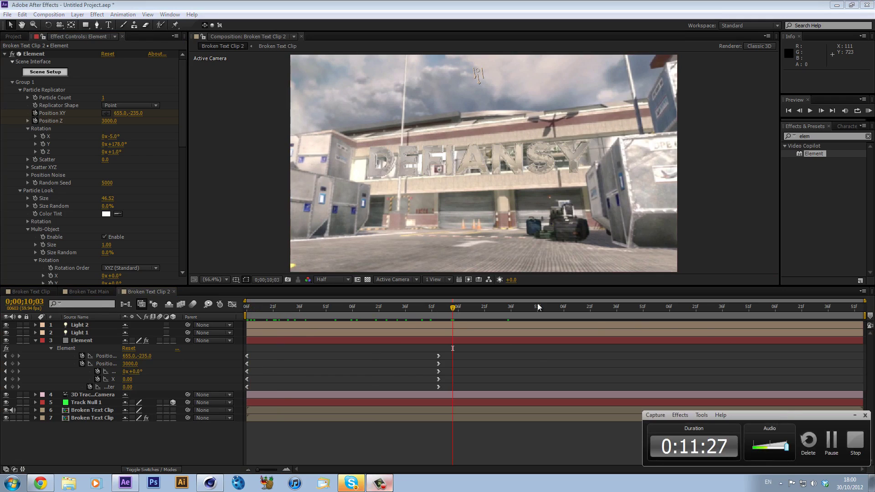